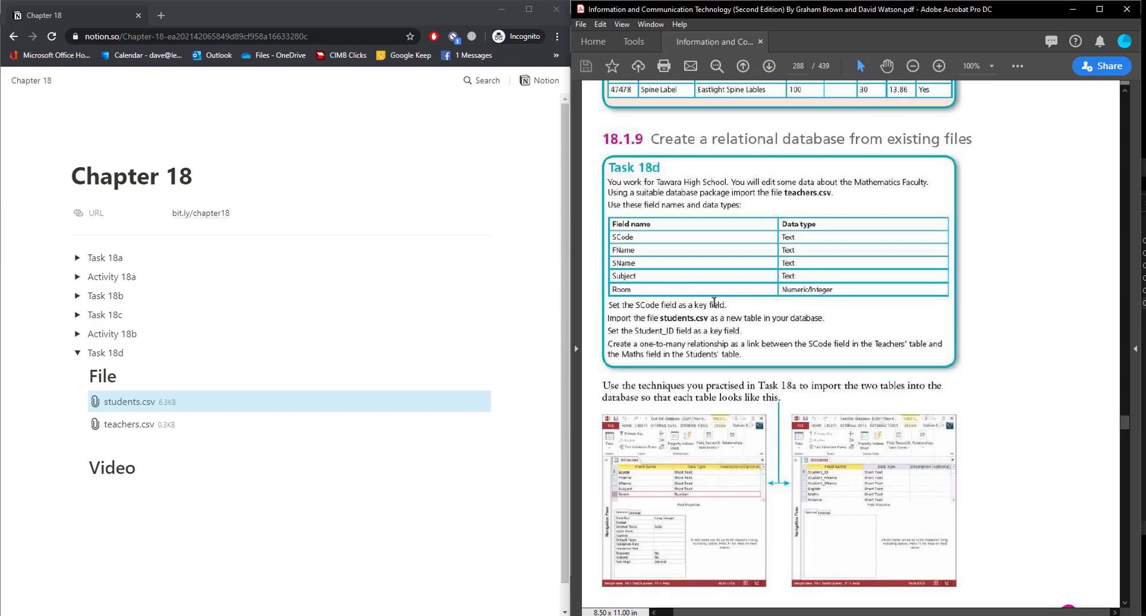
Step: Review the Task 18d instructions, open teachers.csv in Excel and place its window beside the PDF
scroll(730, 310, "down", 1)
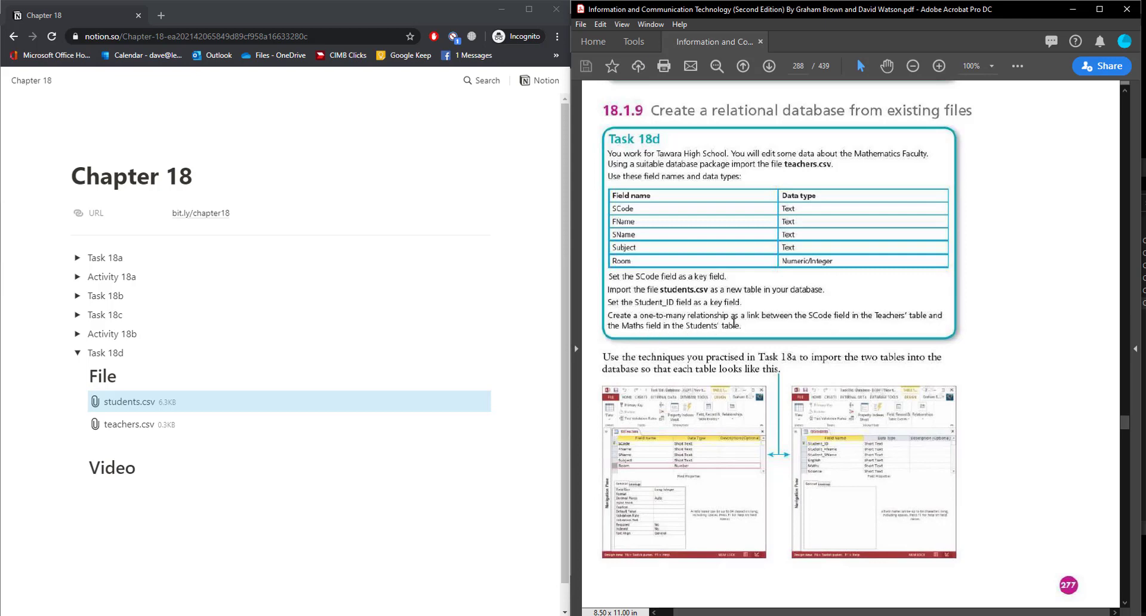
scroll(684, 293, "up", 3)
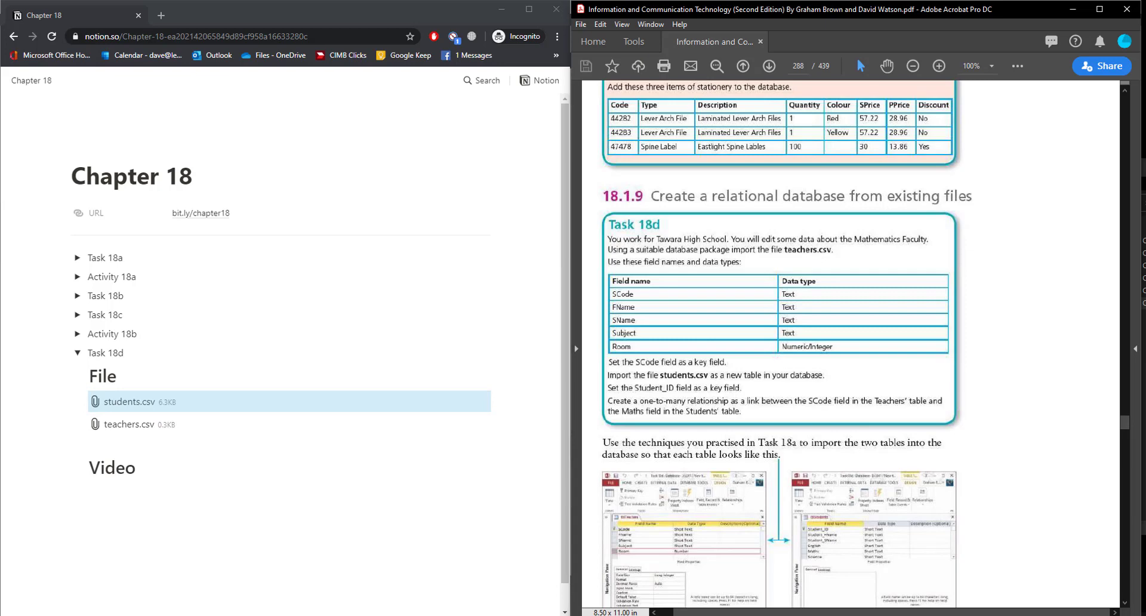
left_click(540, 615)
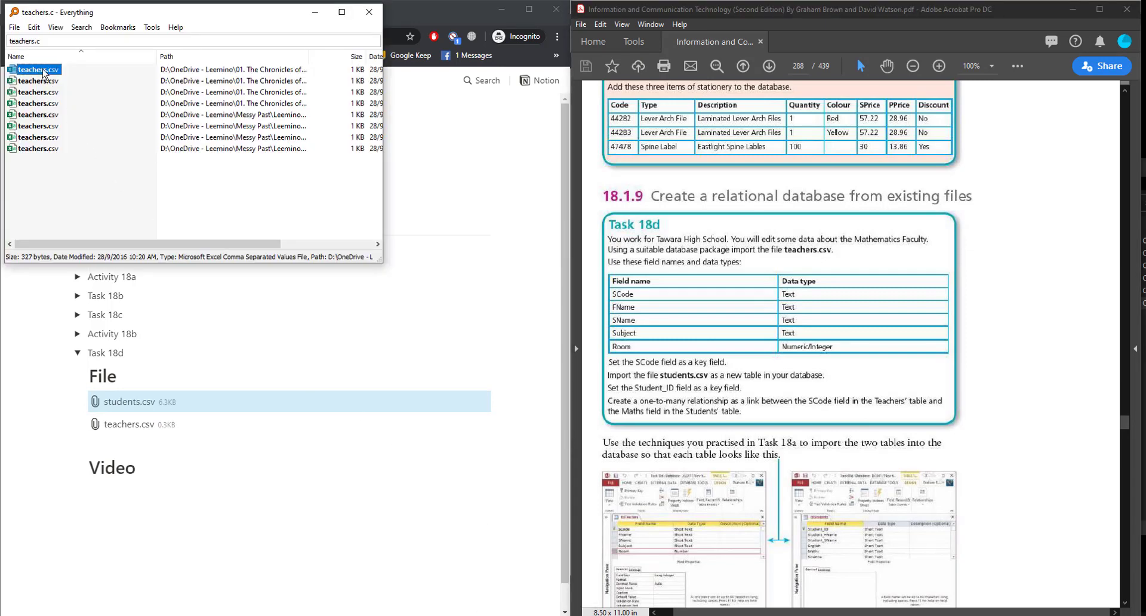
double_click(45, 71)
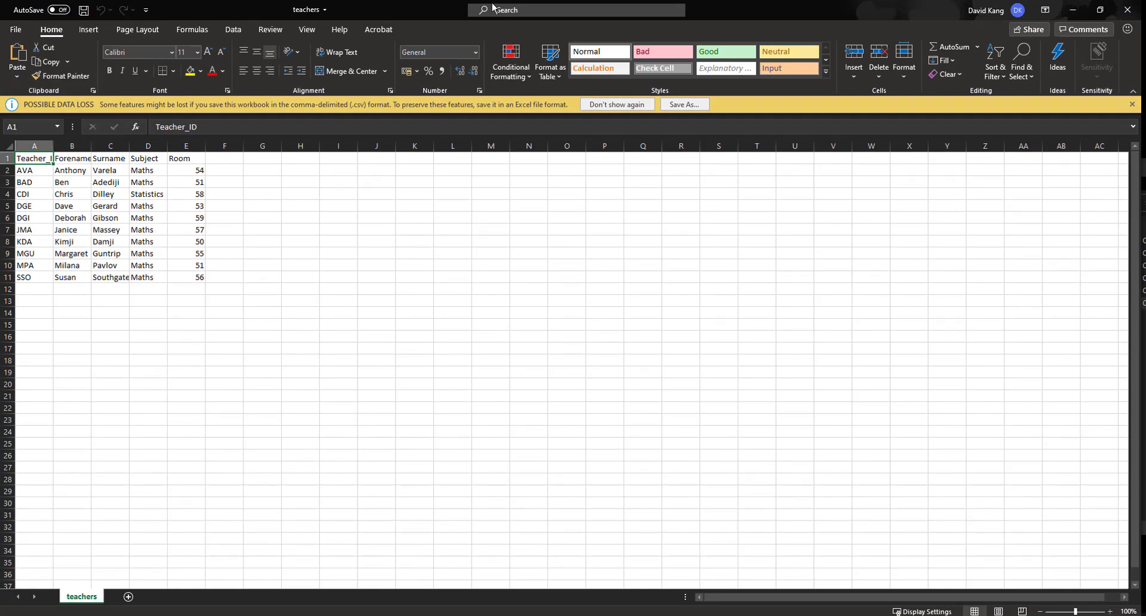
left_click_drag(759, 7, 1, 166)
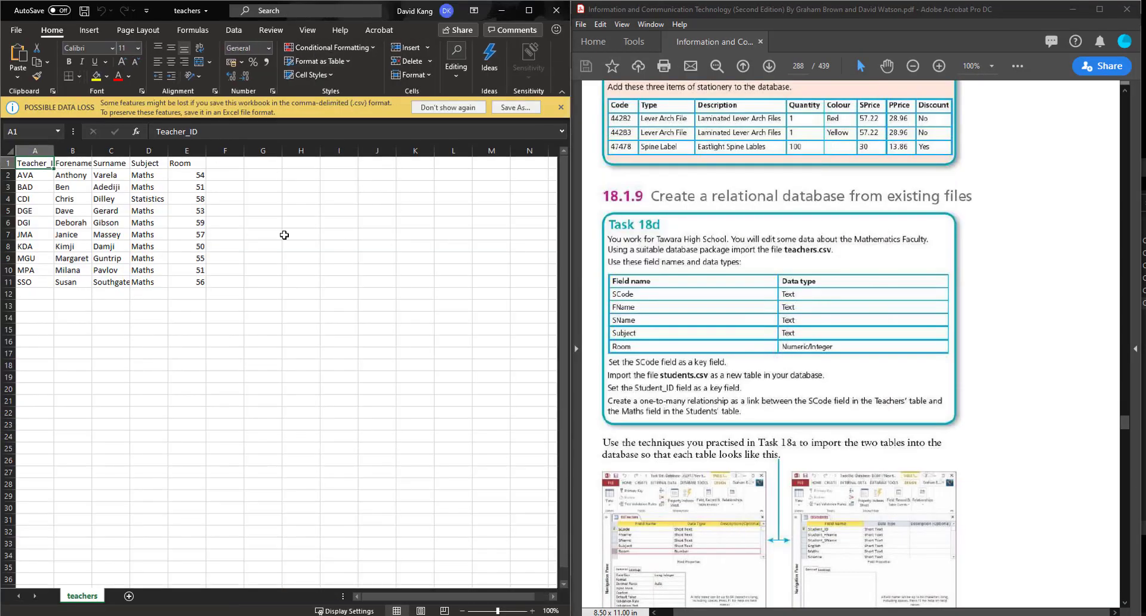
Step: Autofit the widths of columns A to E in the teachers sheet
double_click(54, 151)
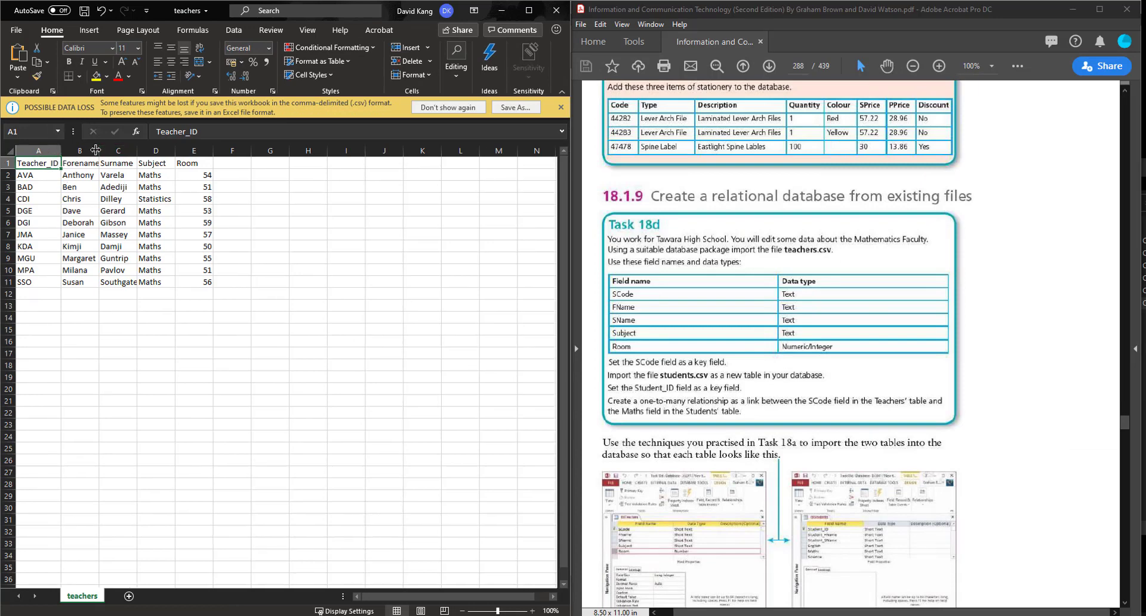
double_click(98, 150)
double_click(141, 151)
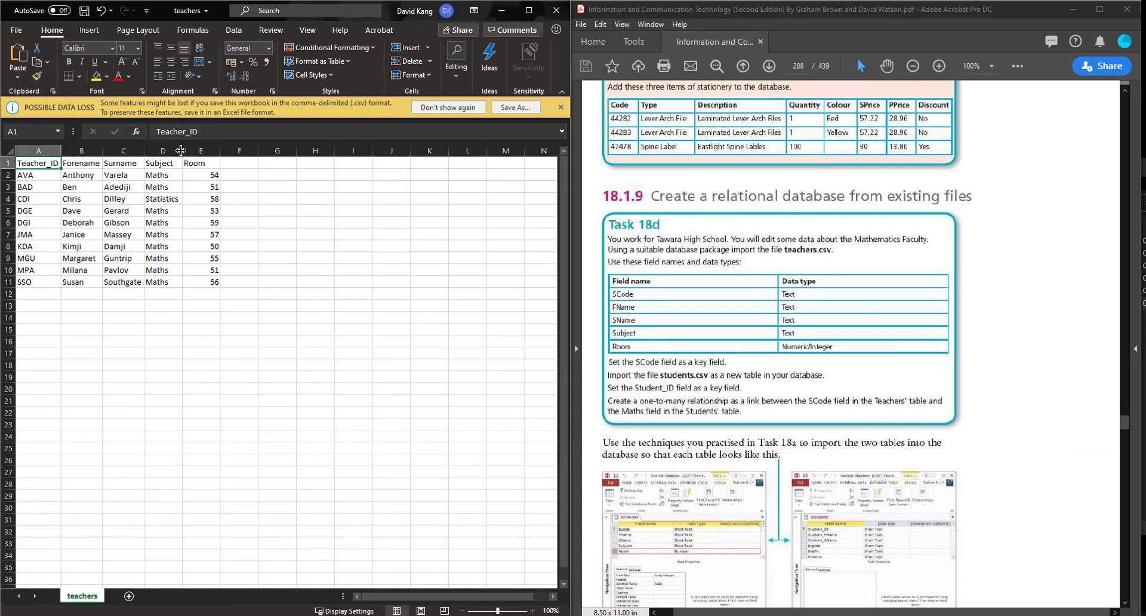
double_click(182, 151)
double_click(219, 150)
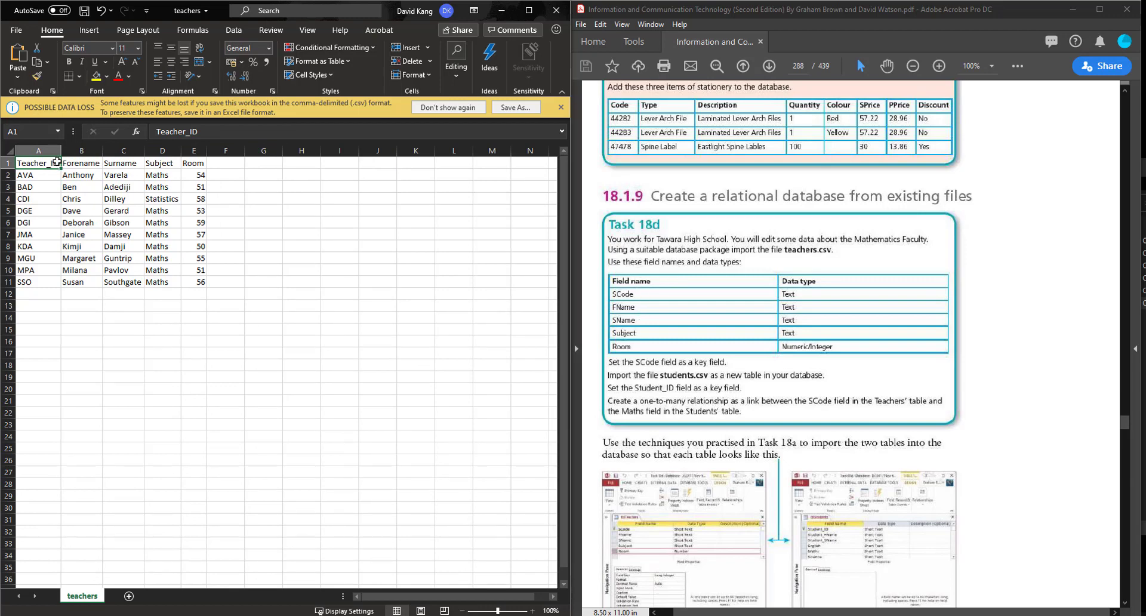
Step: Rename the first three column headers in row 1 to Scode, Fname and Sname
type("Scode")
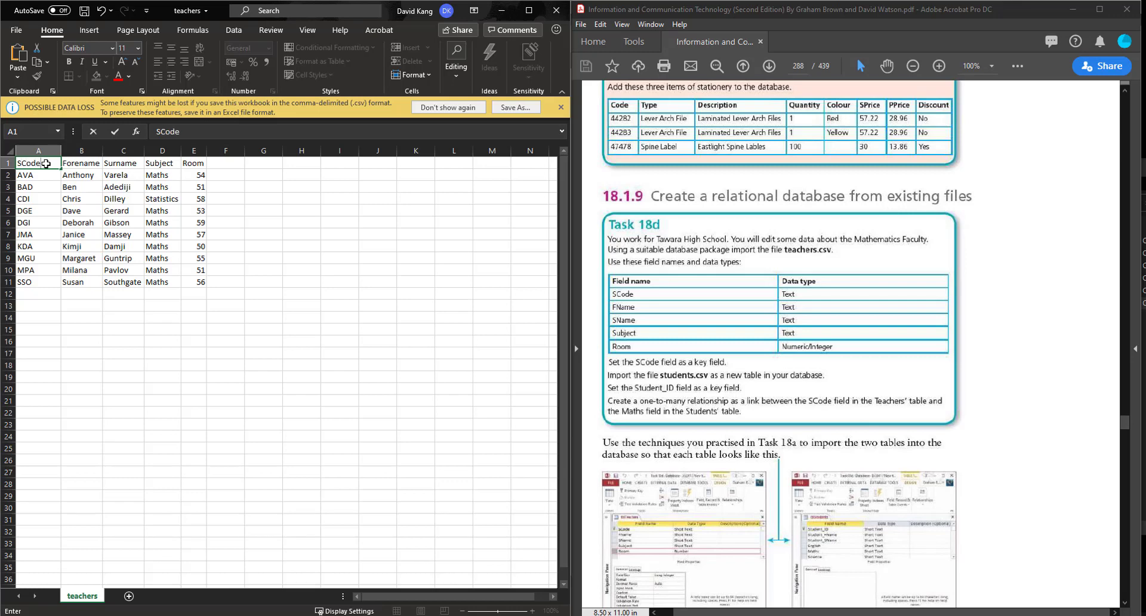
key("Tab")
type("F")
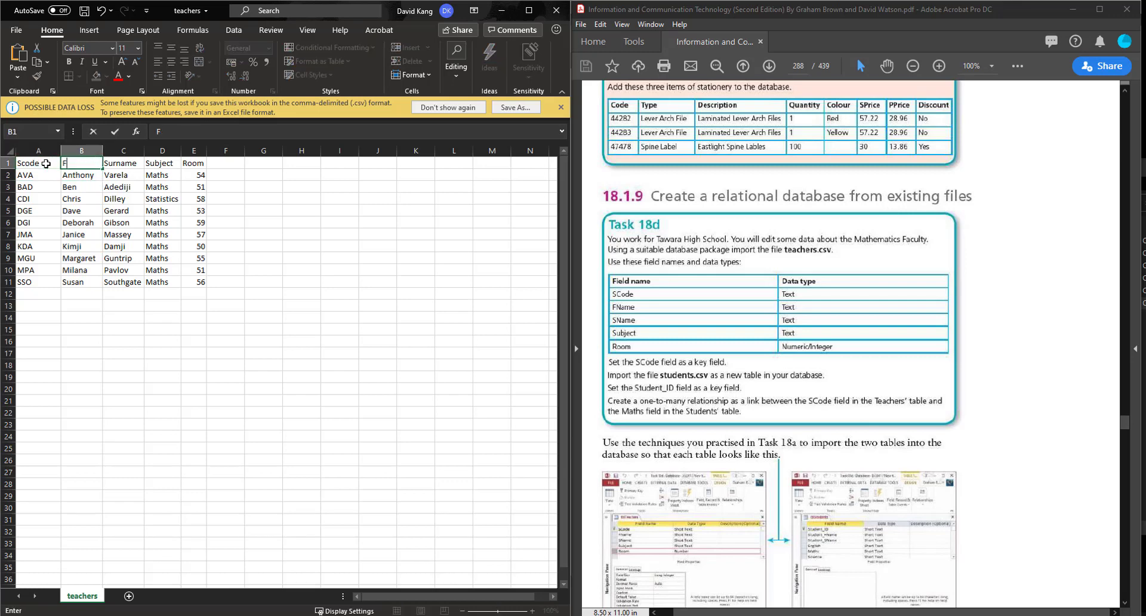
type("name")
key("Tab")
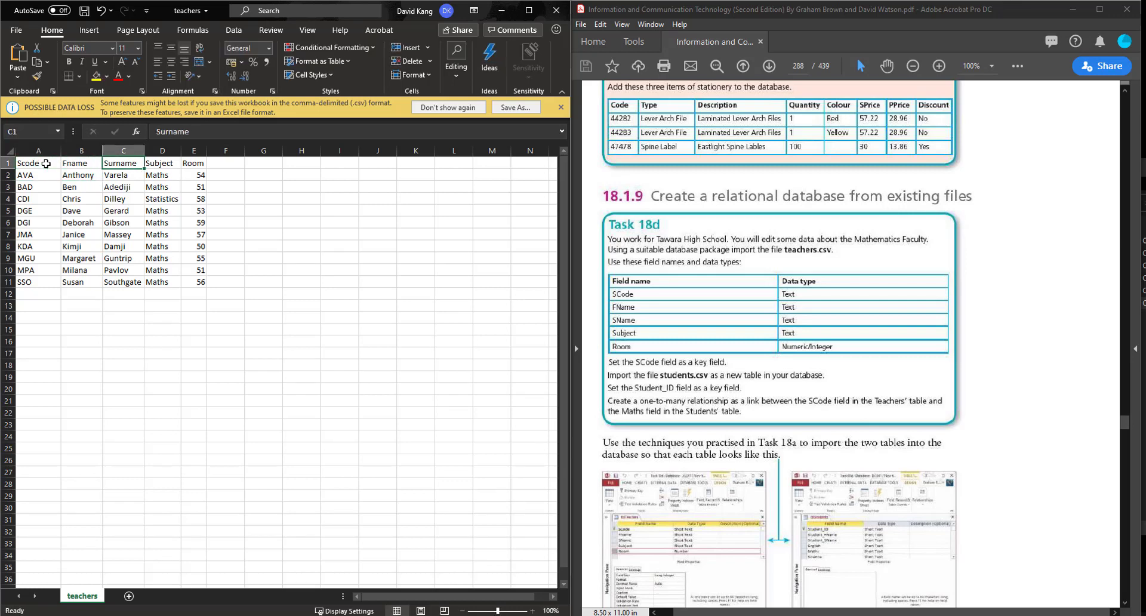
type("SNam")
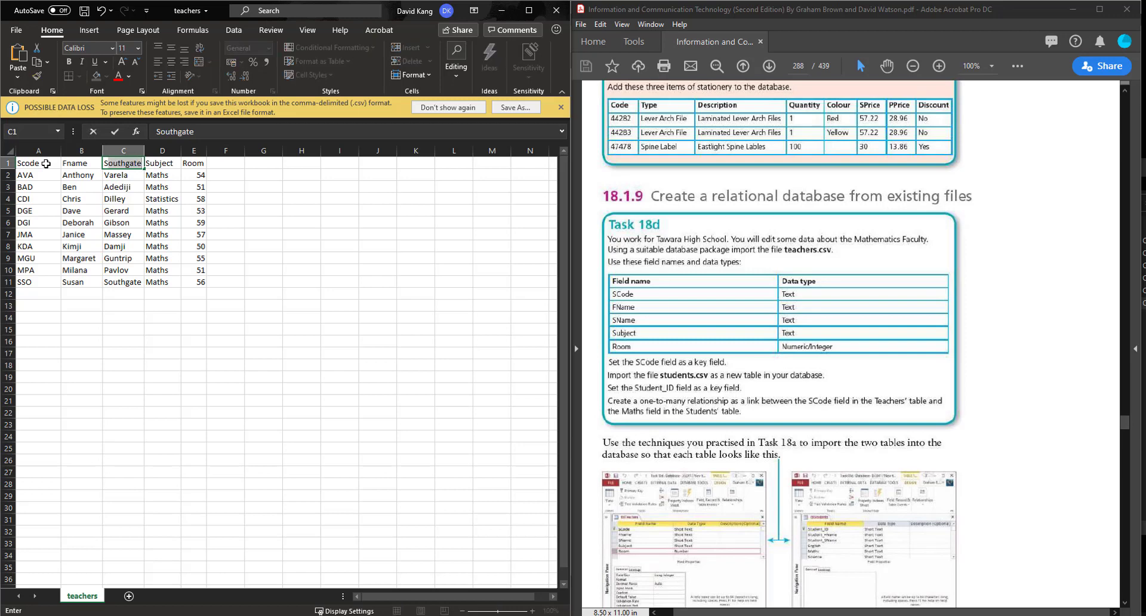
key("Tab")
key("Tab")
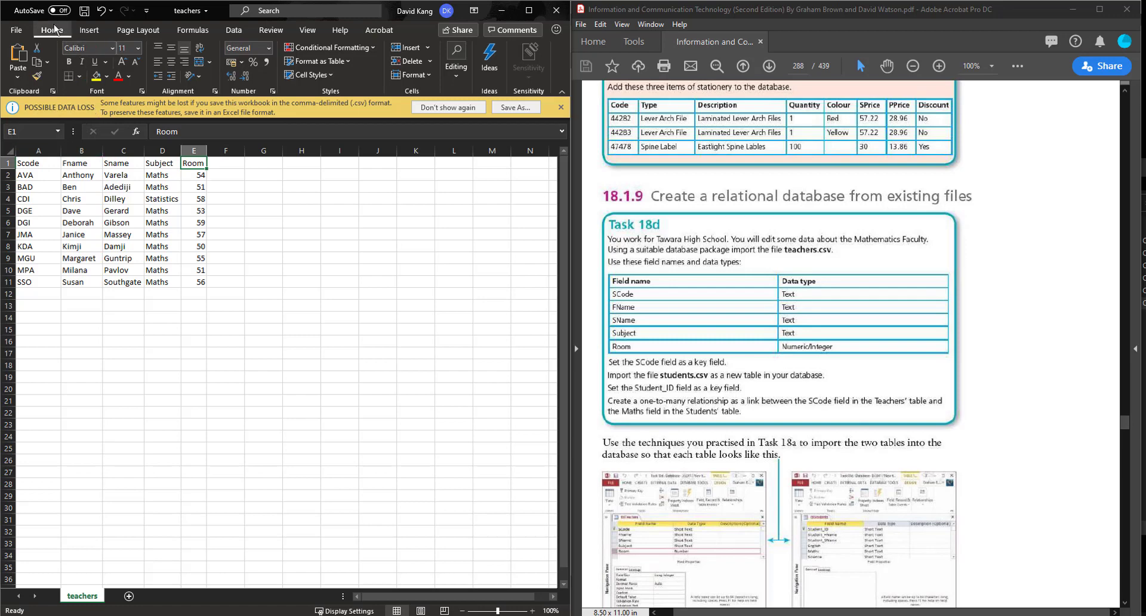
Step: Save a copy of the teachers file as CSV (Comma delimited) in the Answers > Chapter 18 > 06. Task 18d folder
left_click(30, 30)
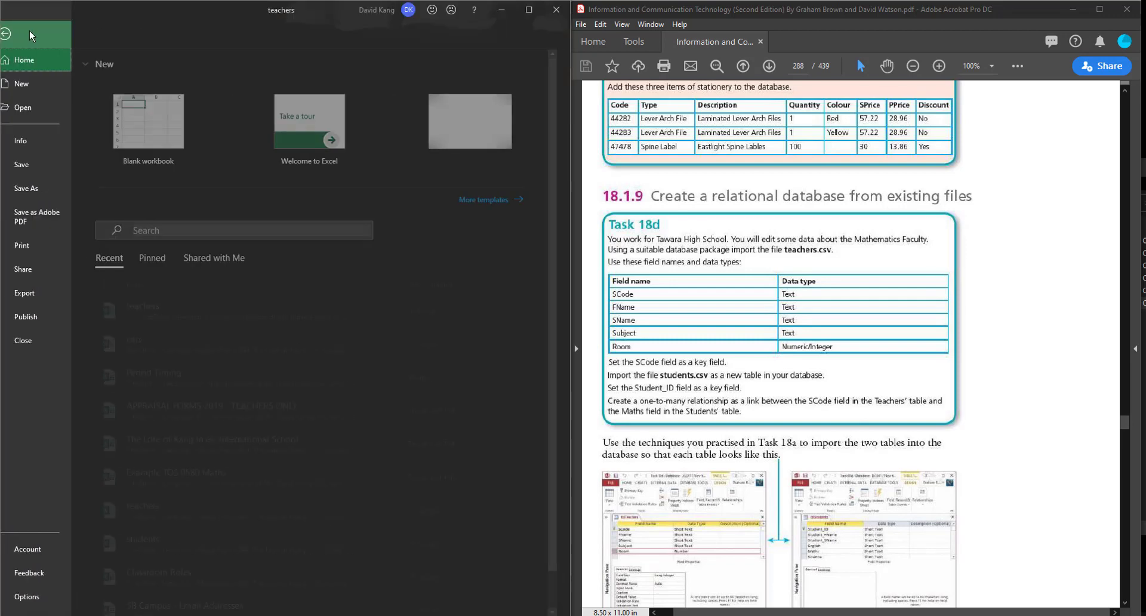
left_click(55, 190)
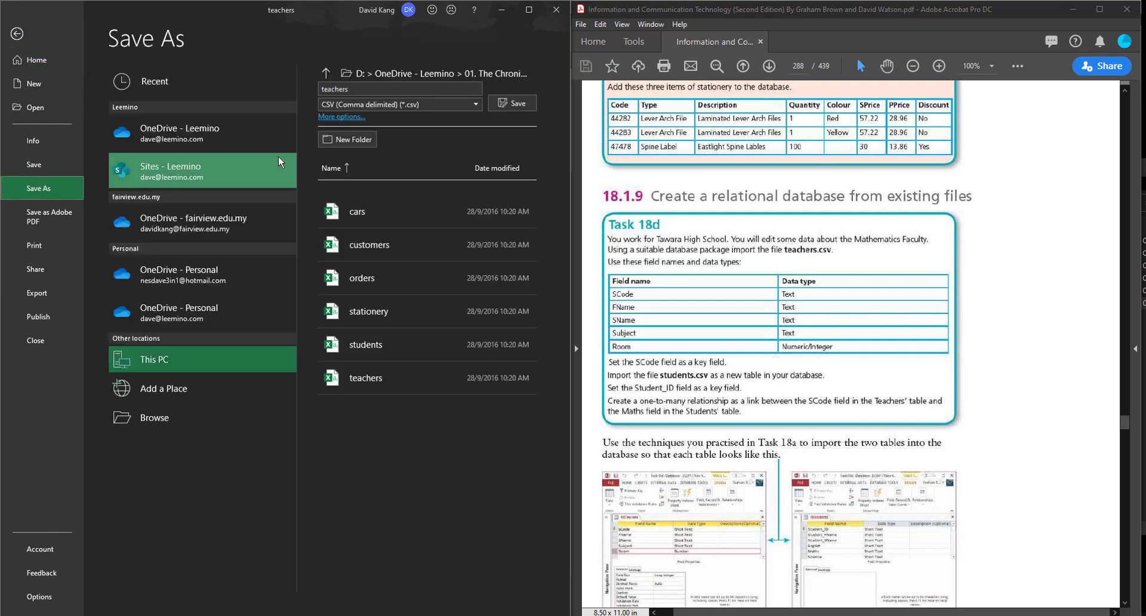
left_click(173, 412)
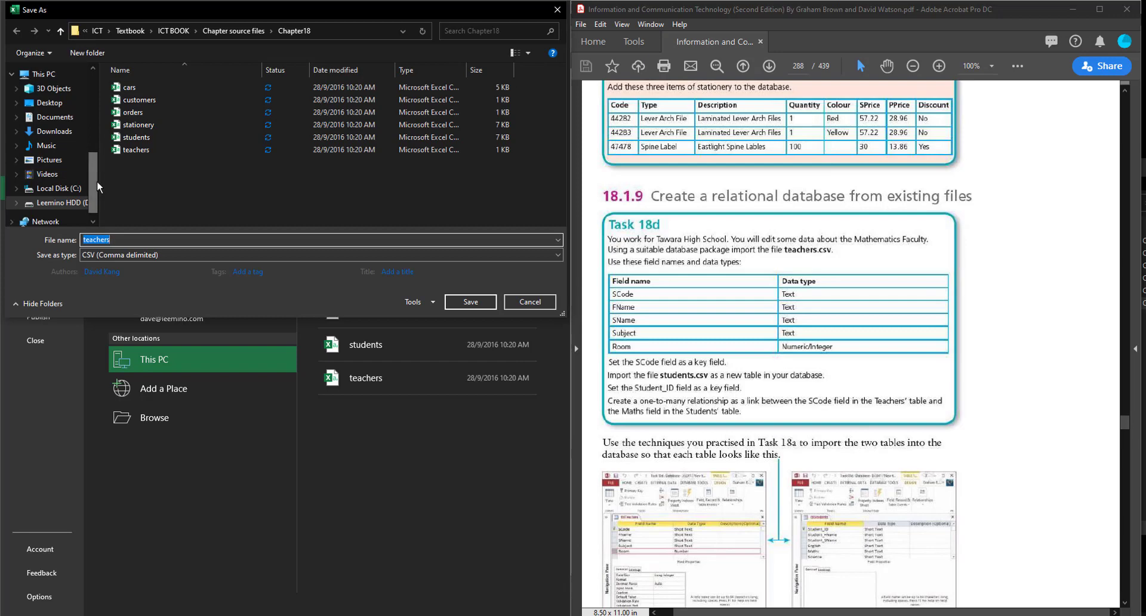
left_click_drag(94, 180, 96, 125)
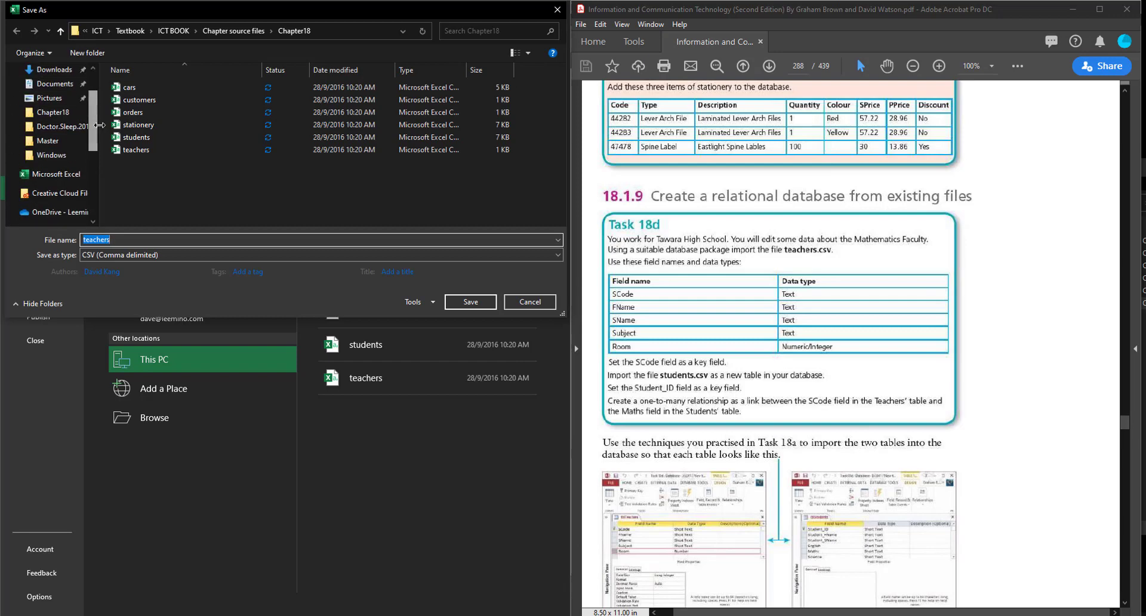
left_click(57, 212)
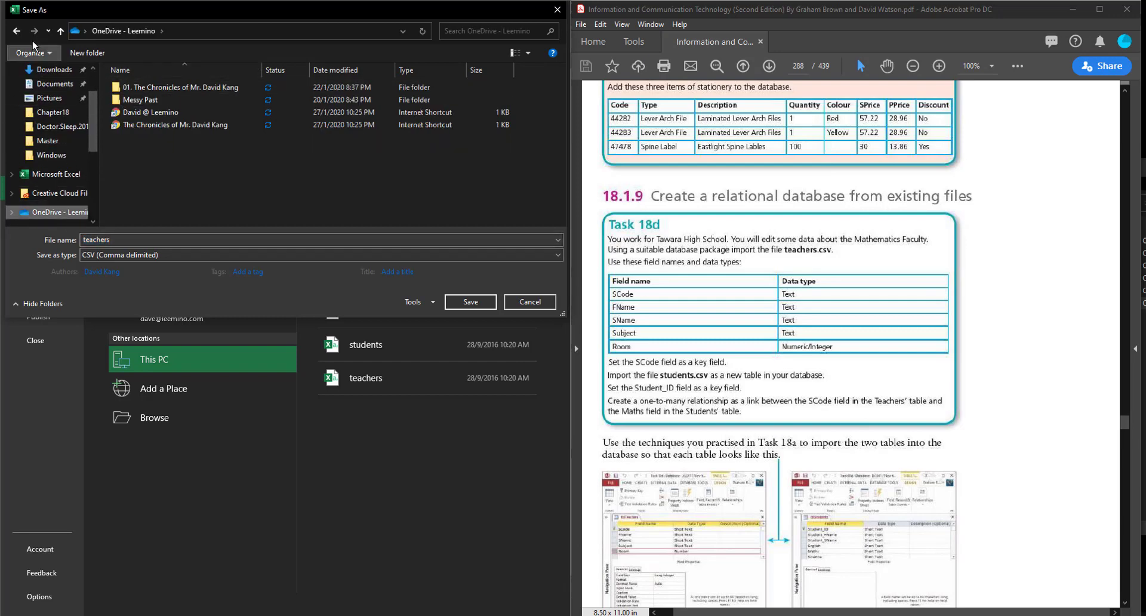
left_click(17, 30)
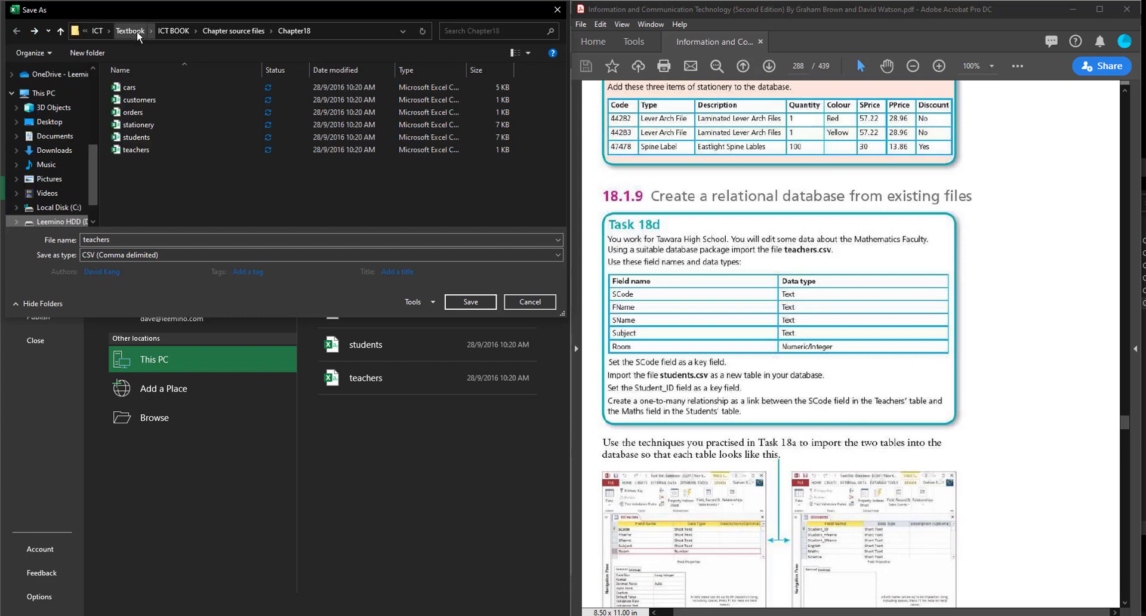
left_click(137, 30)
double_click(145, 88)
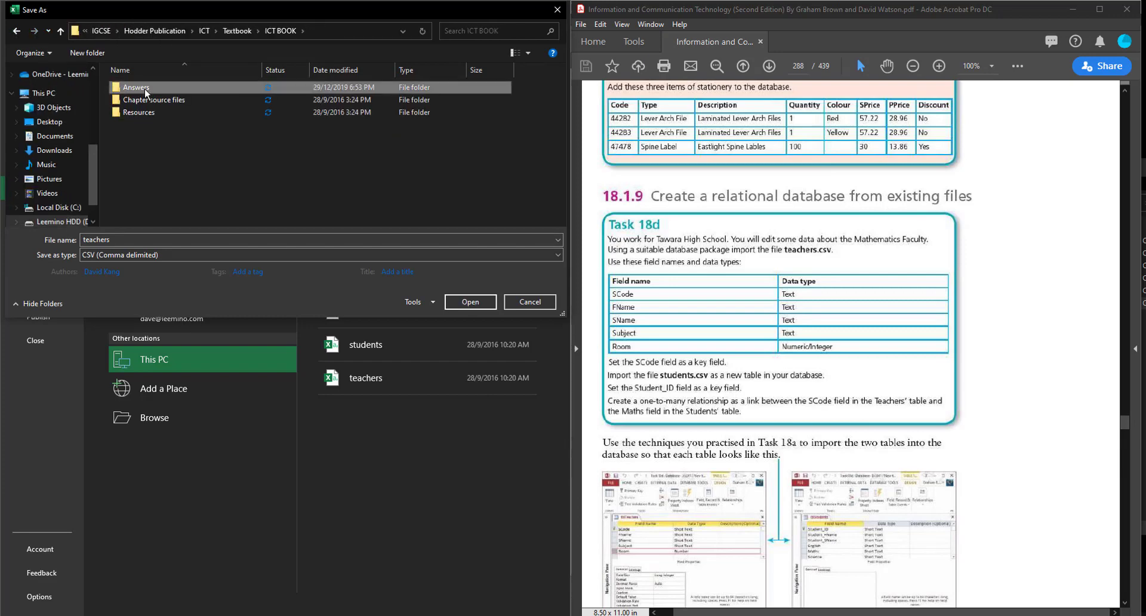
double_click(145, 87)
double_click(161, 85)
double_click(154, 151)
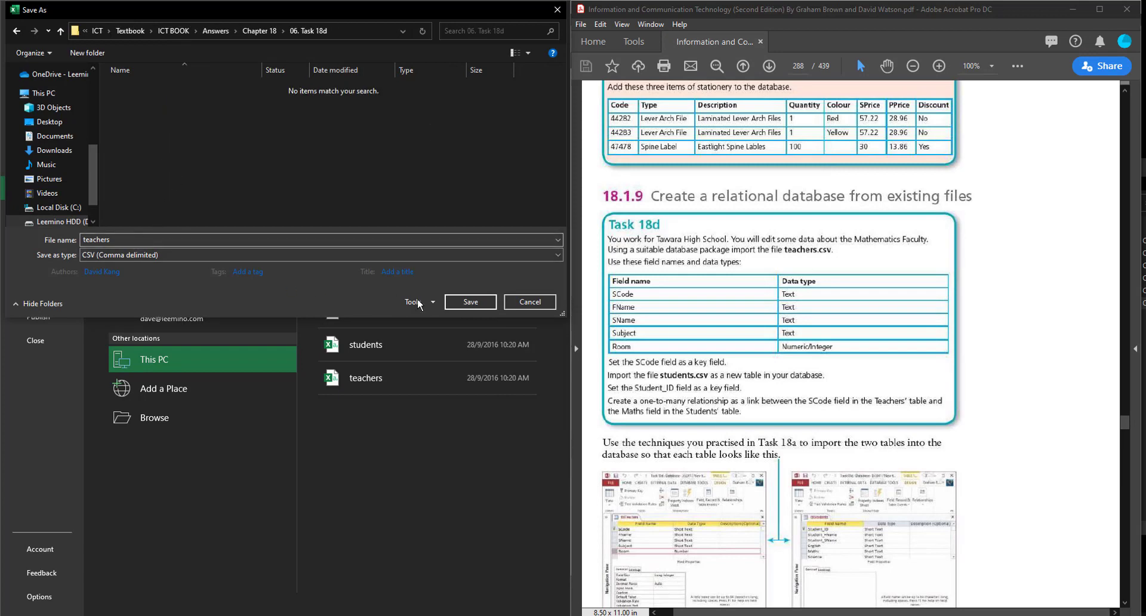
left_click(470, 301)
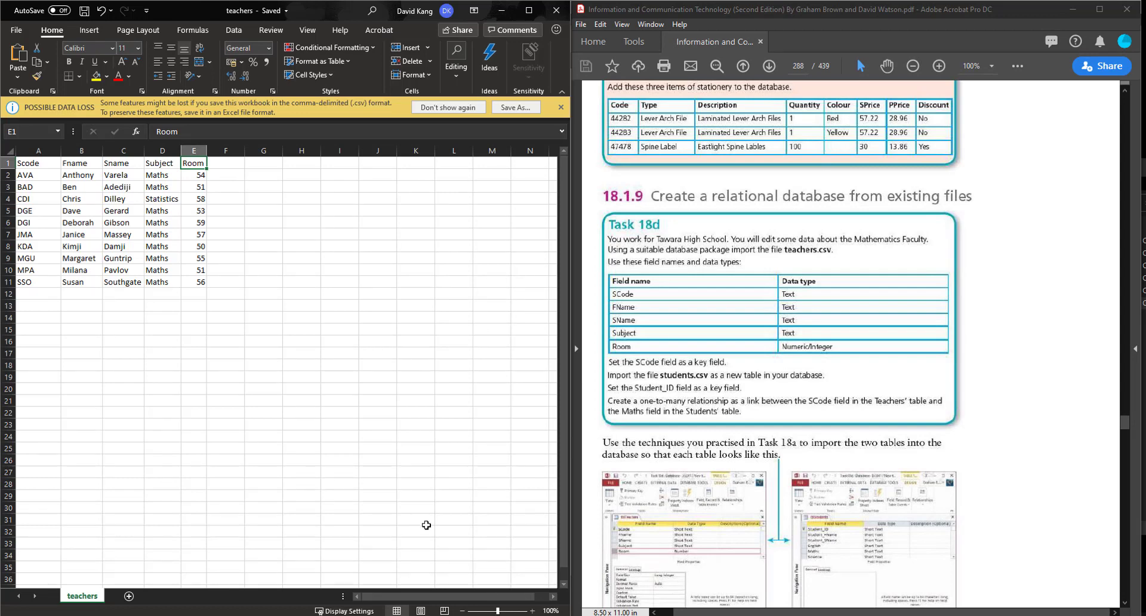
Step: Launch Microsoft Access and move its start window up slightly
key("super+s")
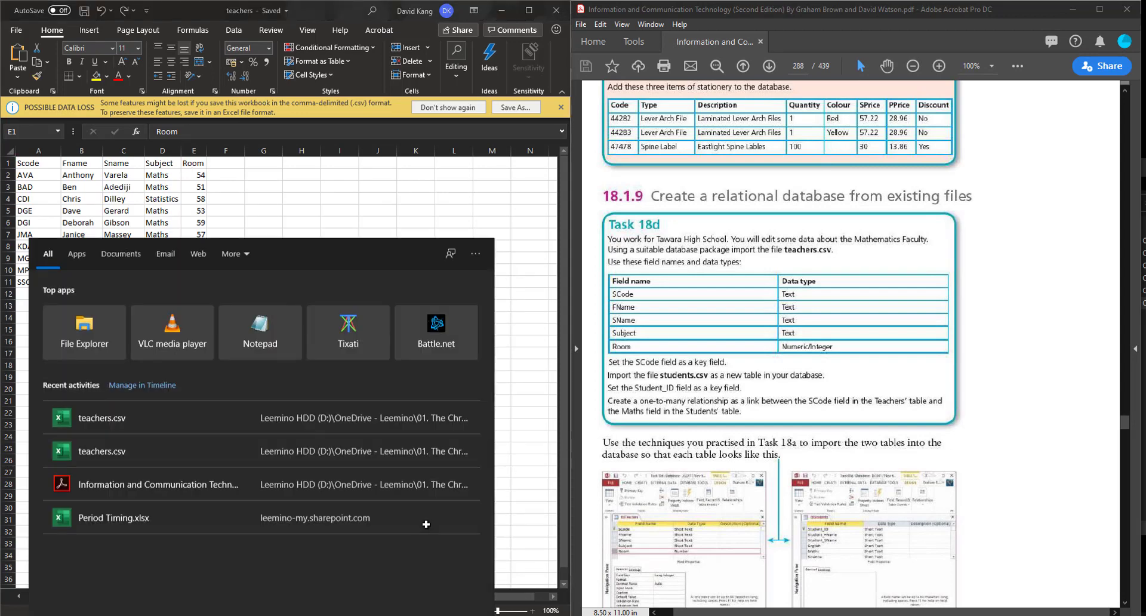
type("mm")
key("BackSpace")
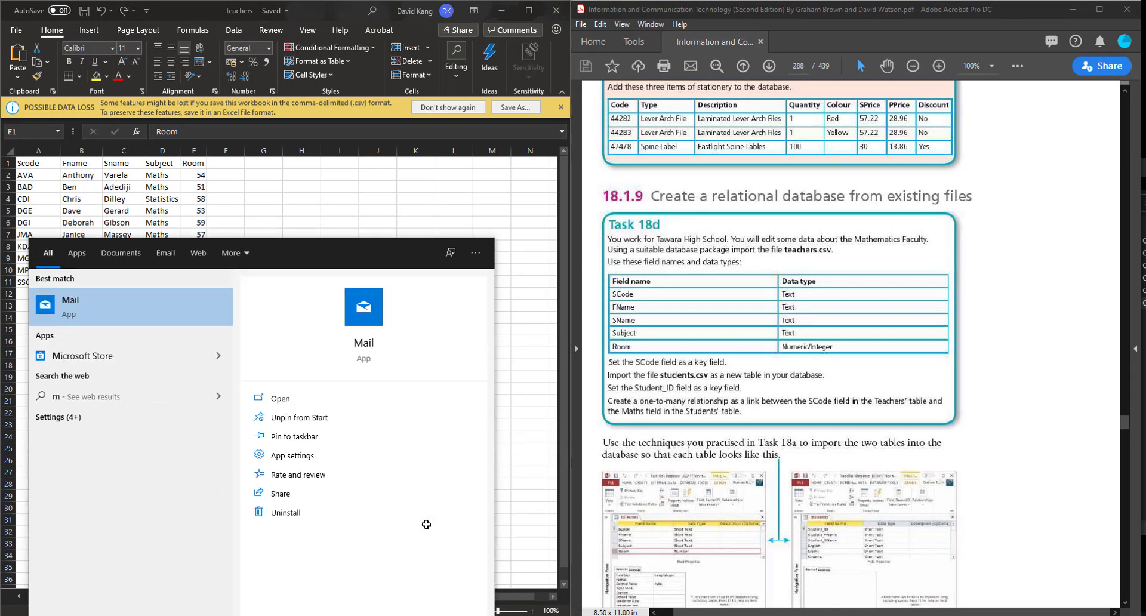
type("ic")
key("BackSpace")
key("BackSpace")
key("BackSpace")
type("access")
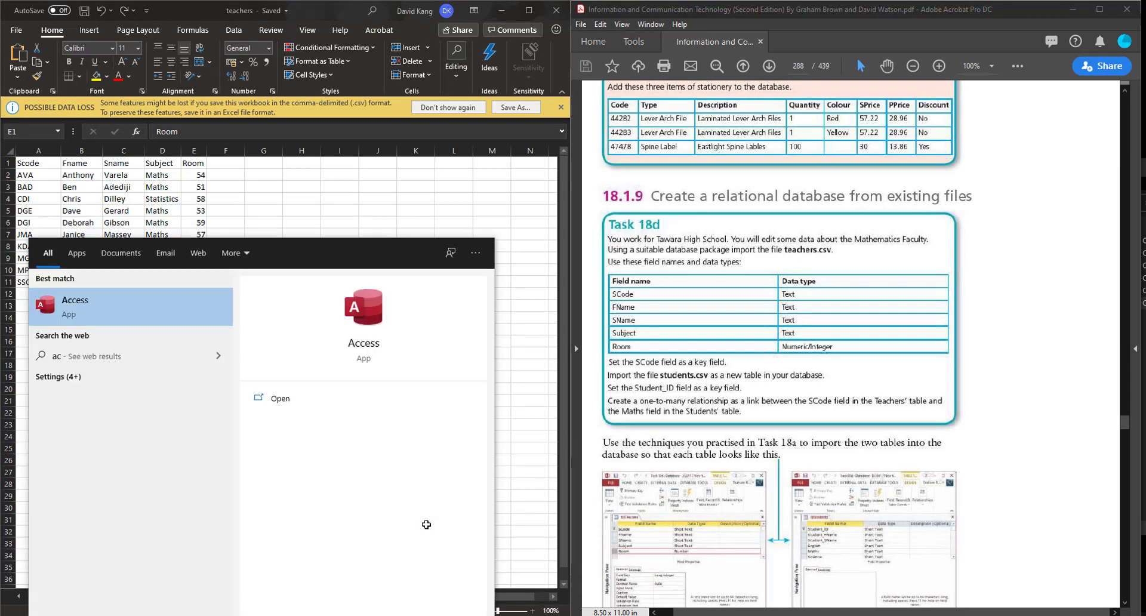
key("Return")
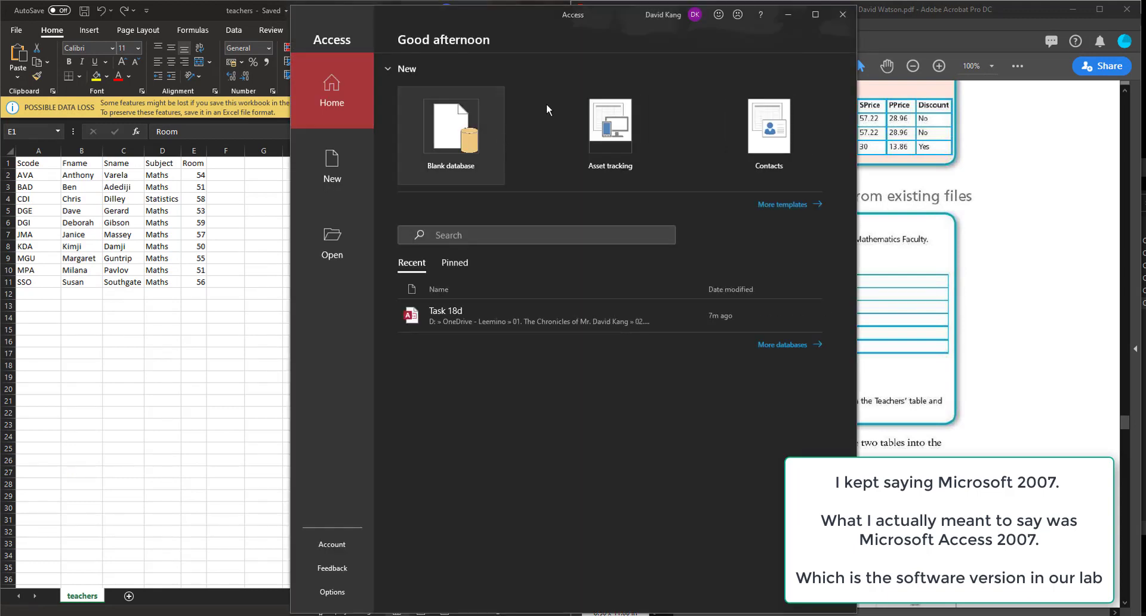
left_click_drag(517, 16, 510, 5)
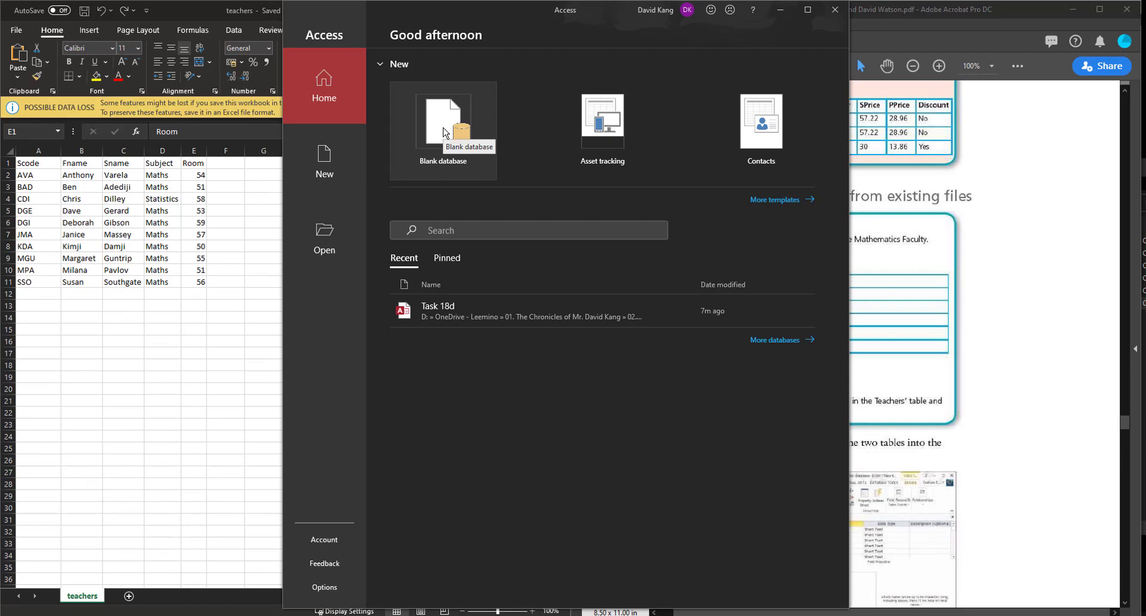
Step: Create a blank database named Task 18d in the 06. Task 18d folder, replacing the existing file, and widen the Access window
left_click(493, 121)
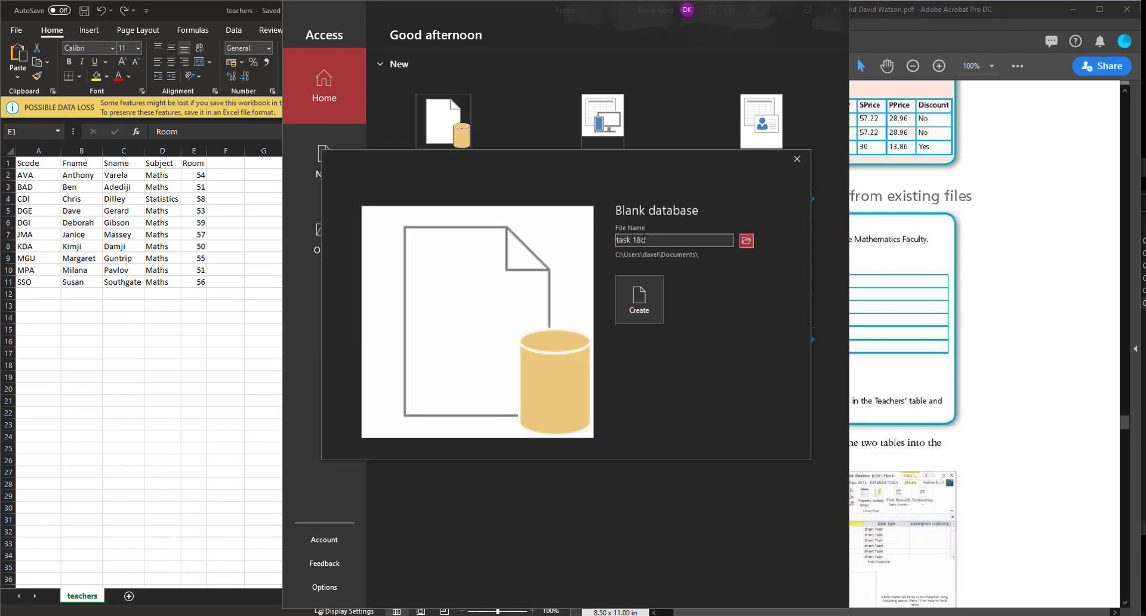
left_click(745, 241)
scroll(365, 170, "up", 3)
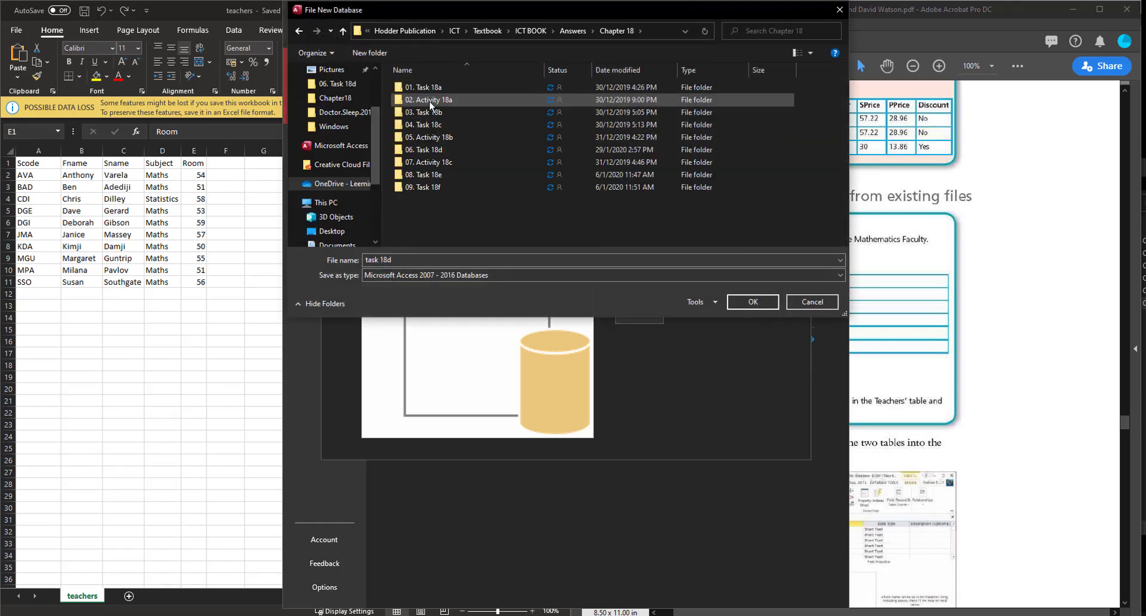
double_click(445, 149)
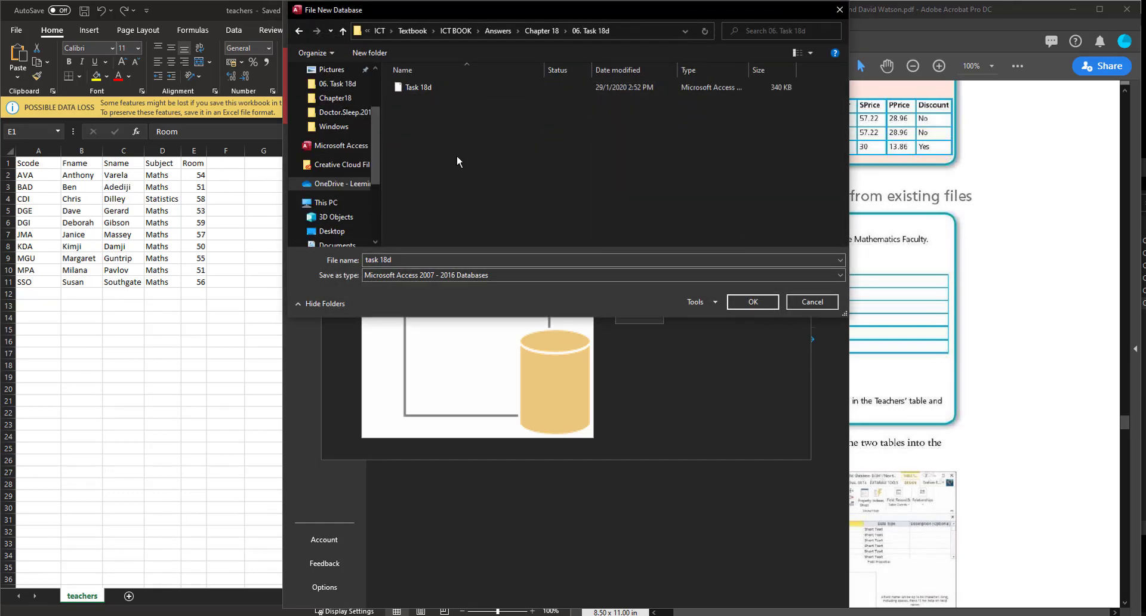
left_click(442, 87)
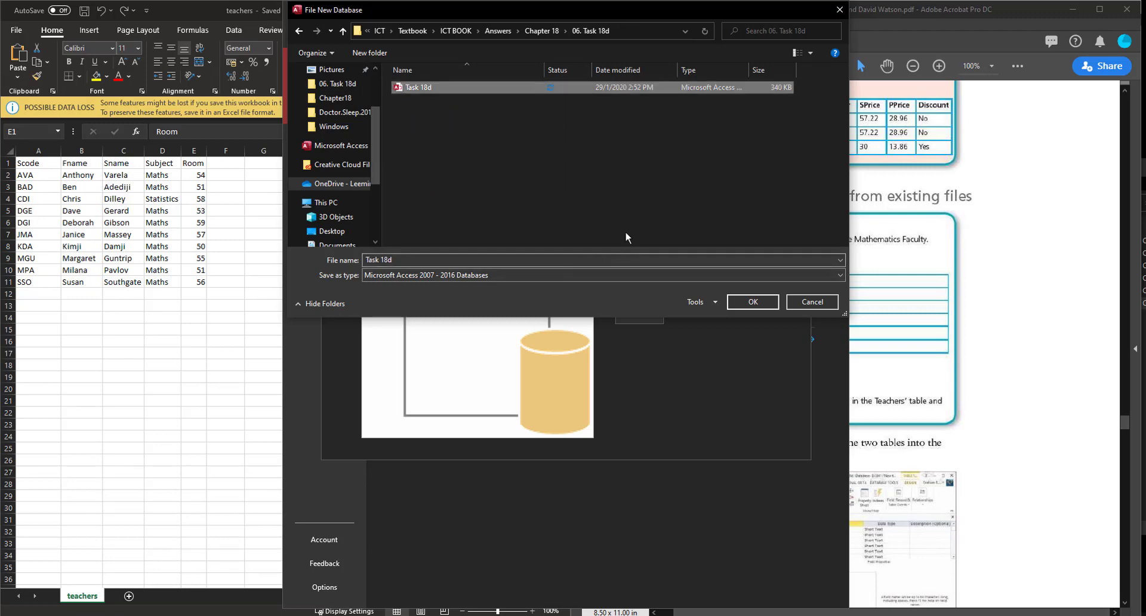
left_click(769, 301)
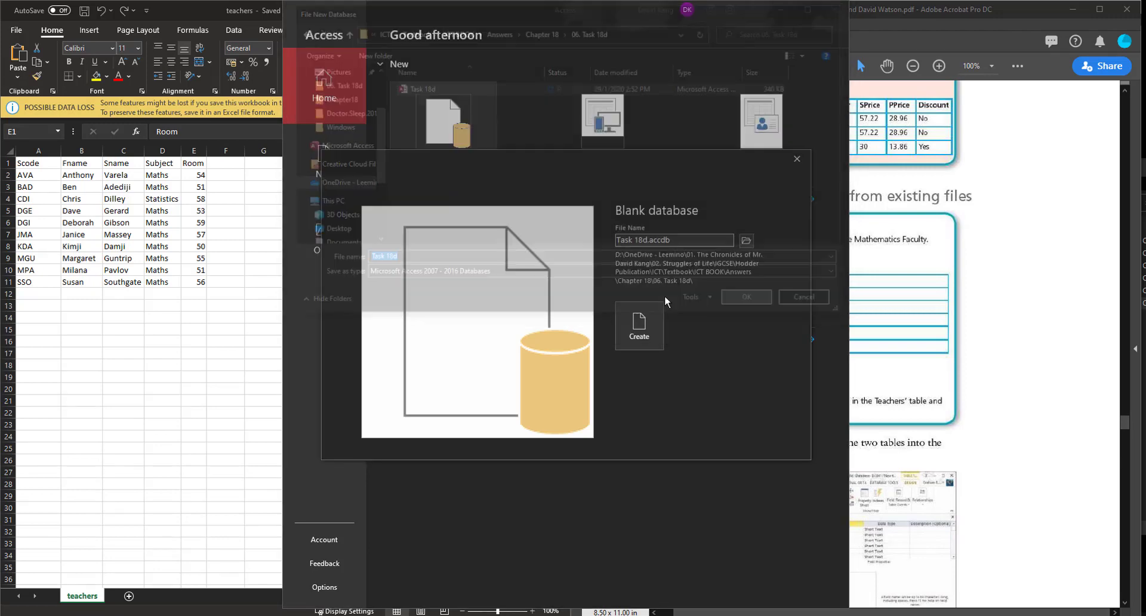
left_click(653, 310)
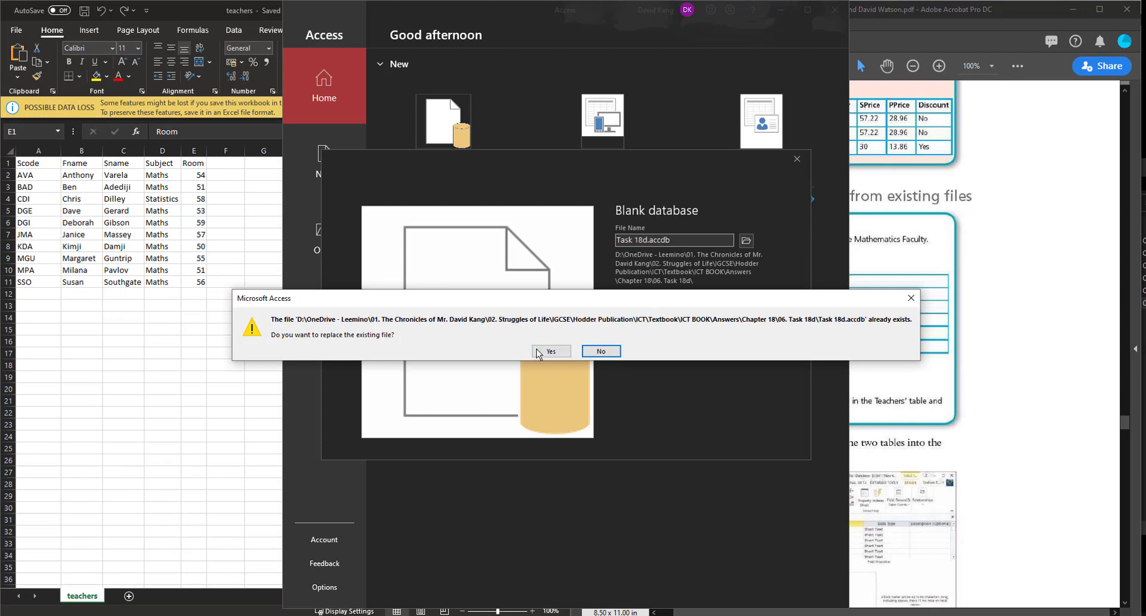
left_click(566, 357)
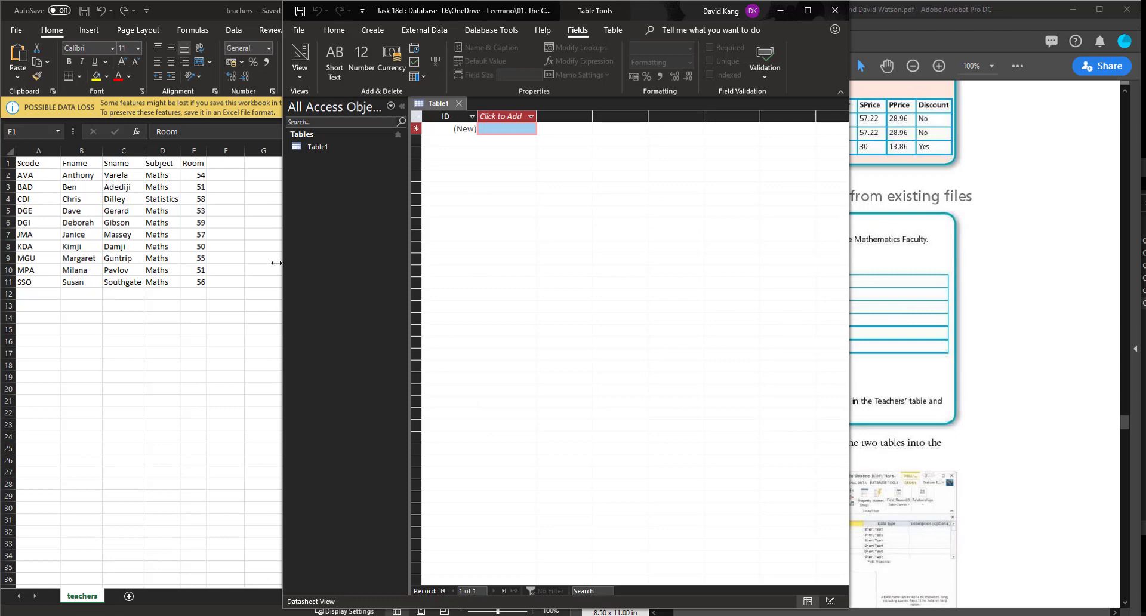
left_click_drag(284, 269, 174, 269)
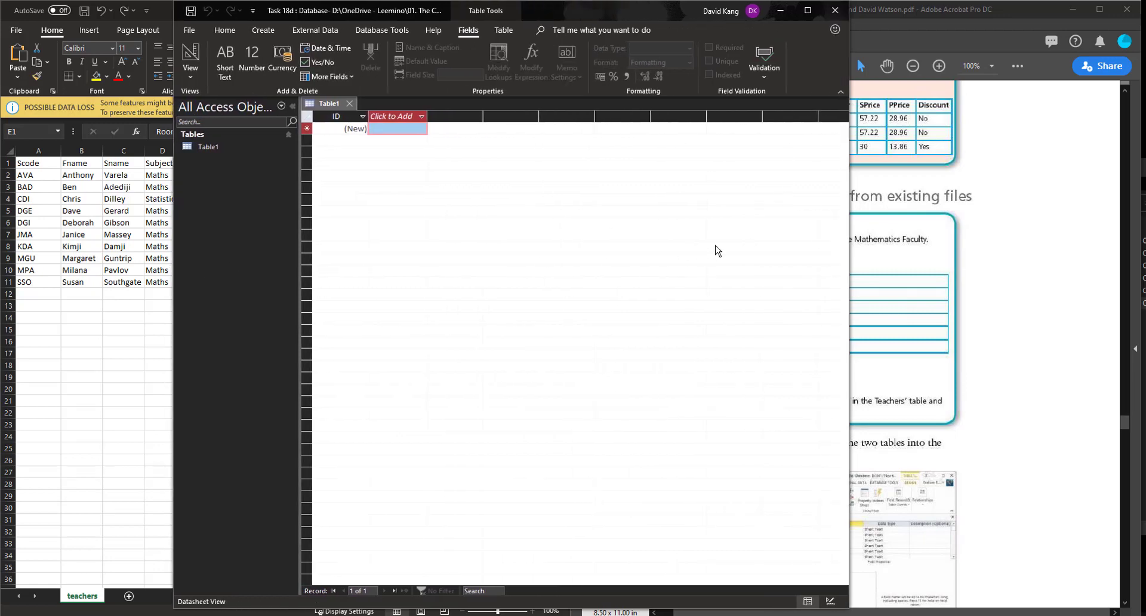
Step: Widen the Access window and try to import the teachers text file from the 06. Task 18d folder into a new table
left_click_drag(854, 250, 948, 256)
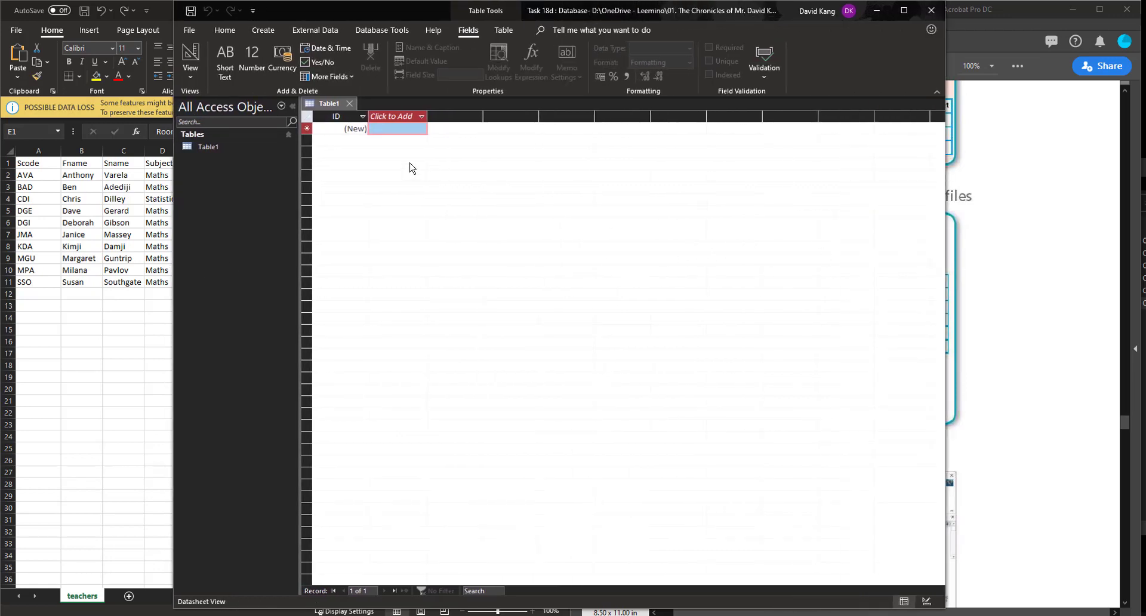
left_click(315, 30)
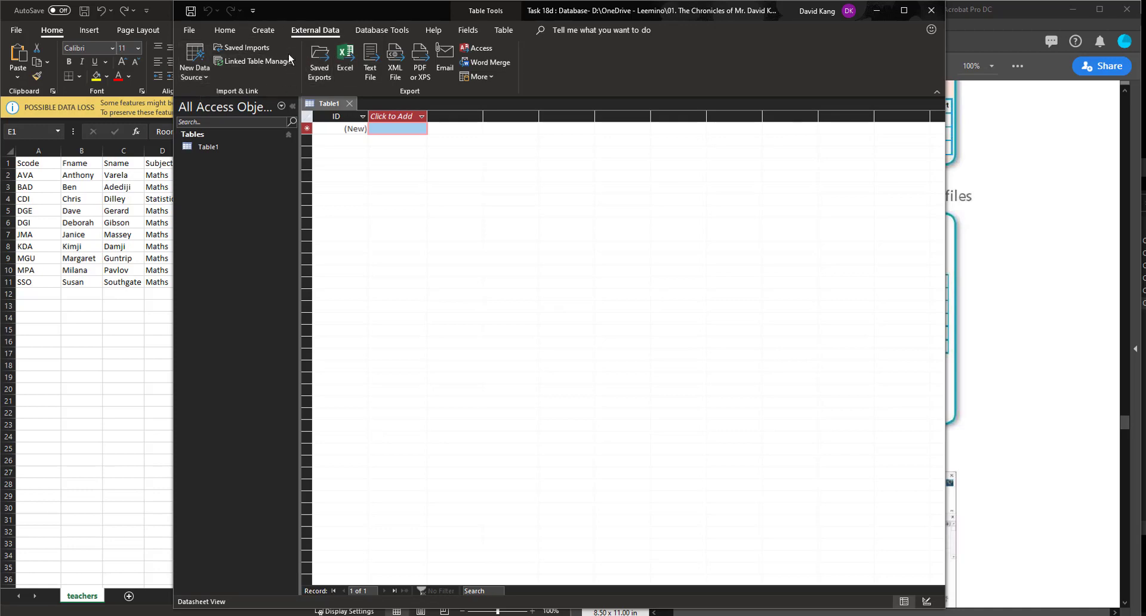
left_click(205, 80)
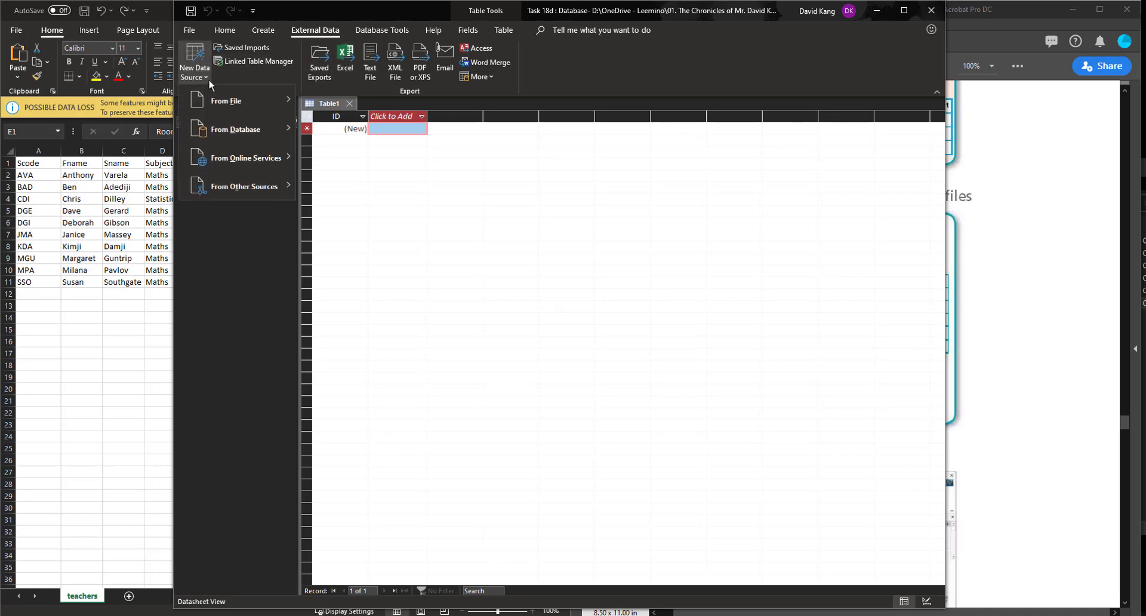
mouse_move(264, 100)
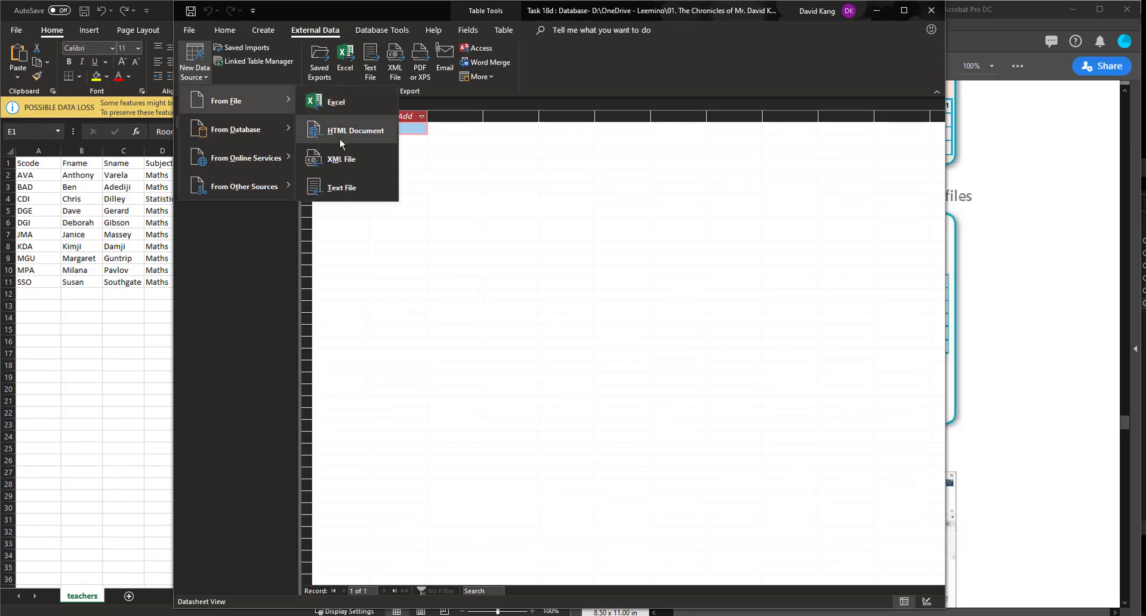
left_click(353, 190)
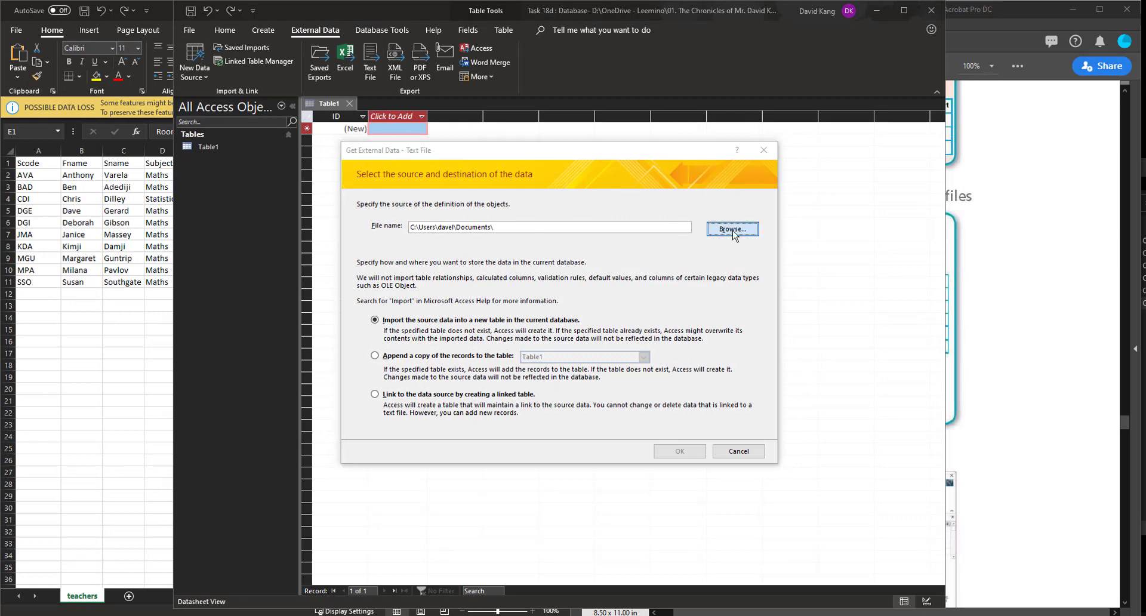
left_click(732, 229)
left_click(902, 167)
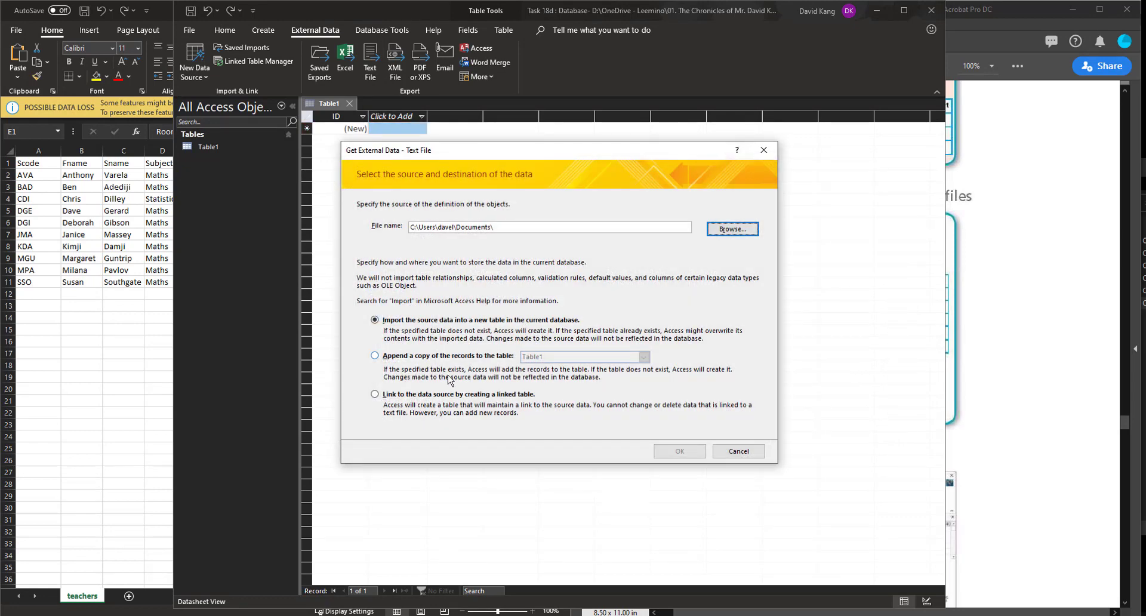
left_click(747, 228)
double_click(489, 246)
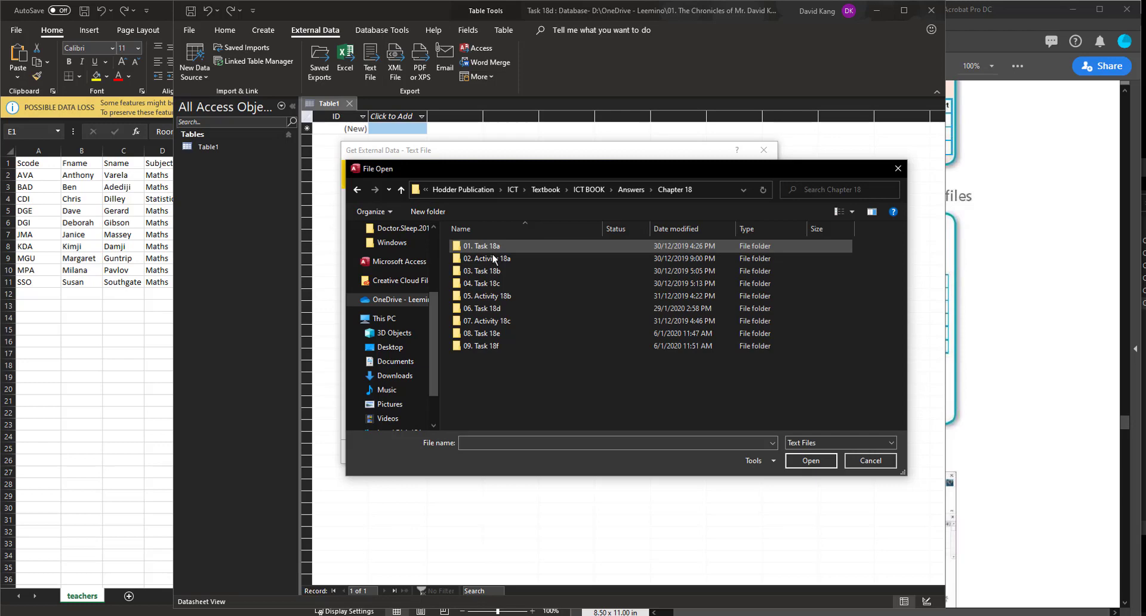
double_click(485, 308)
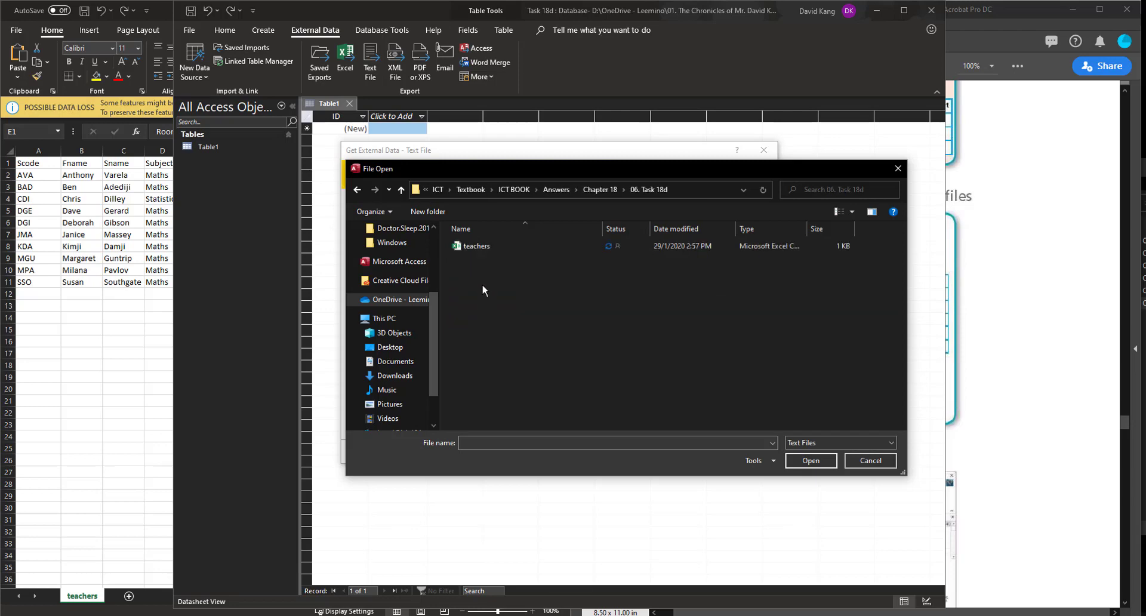
double_click(478, 246)
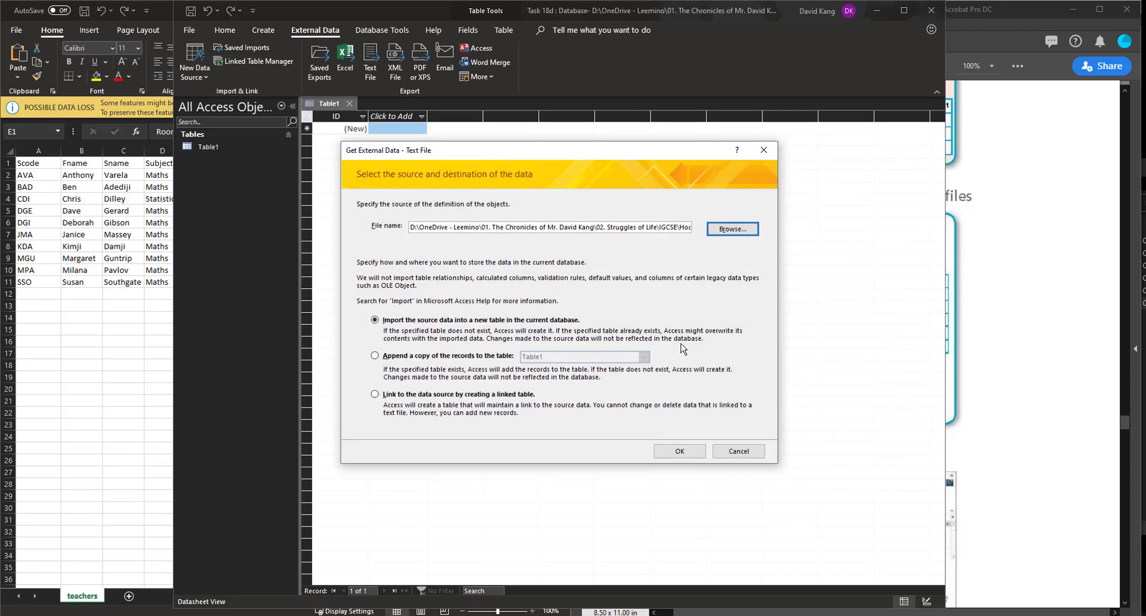
left_click(680, 451)
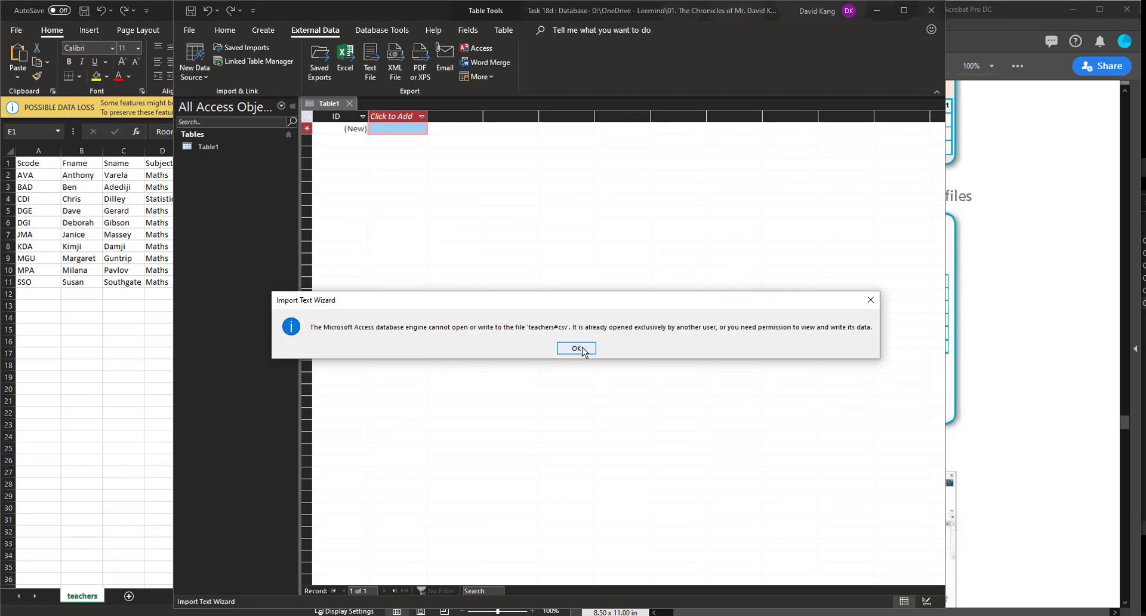
Step: Switch to Excel to close the teachers workbook, and dismiss the import message back in Access
key("alt+Tab")
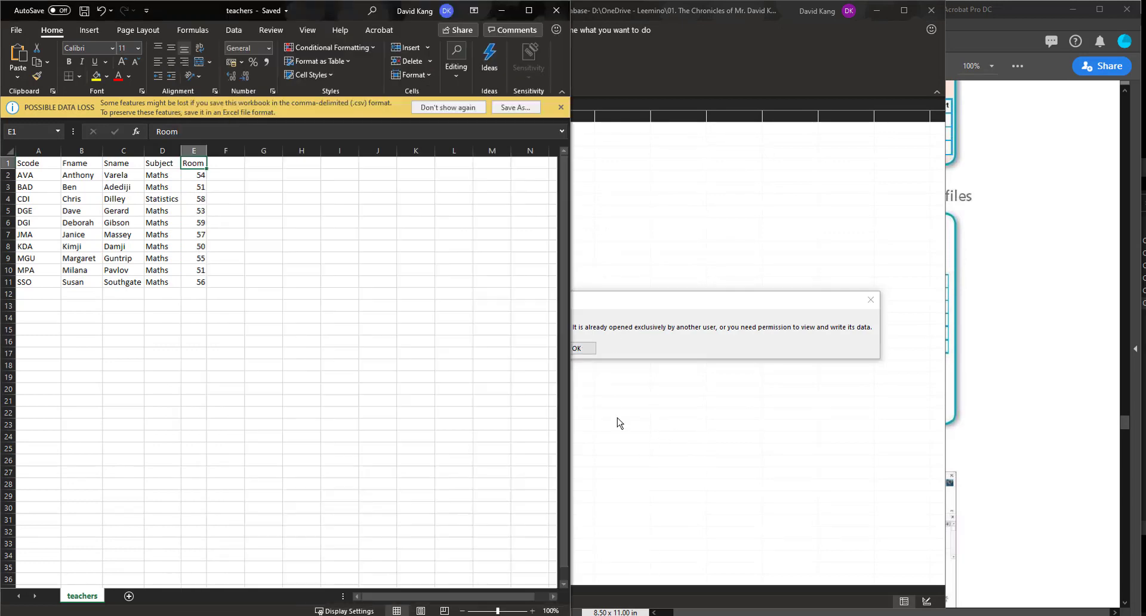
left_click(558, 13)
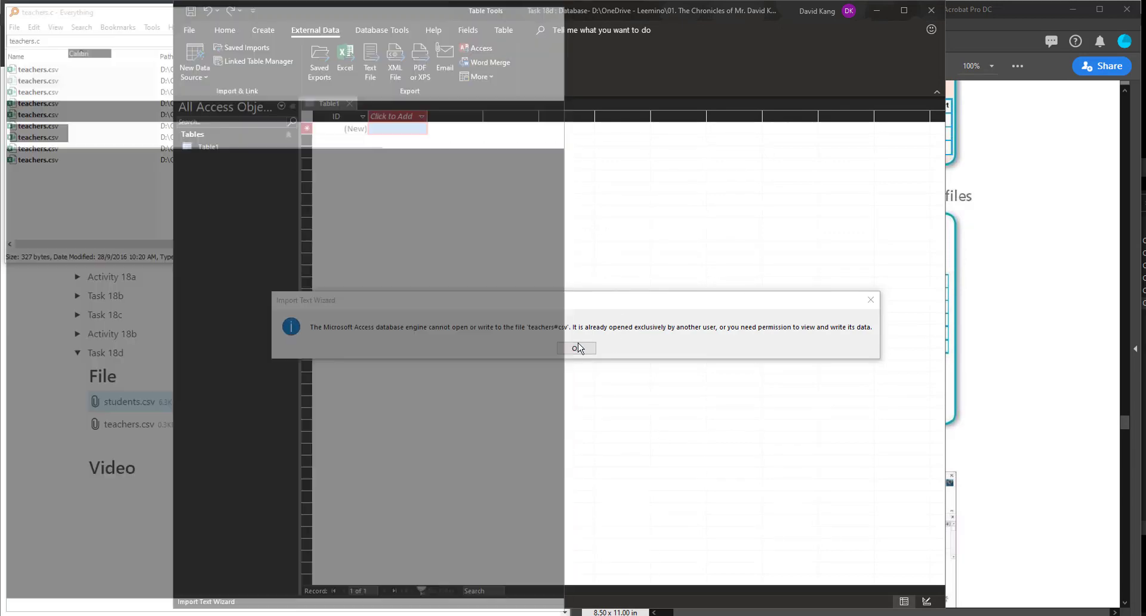
left_click(583, 350)
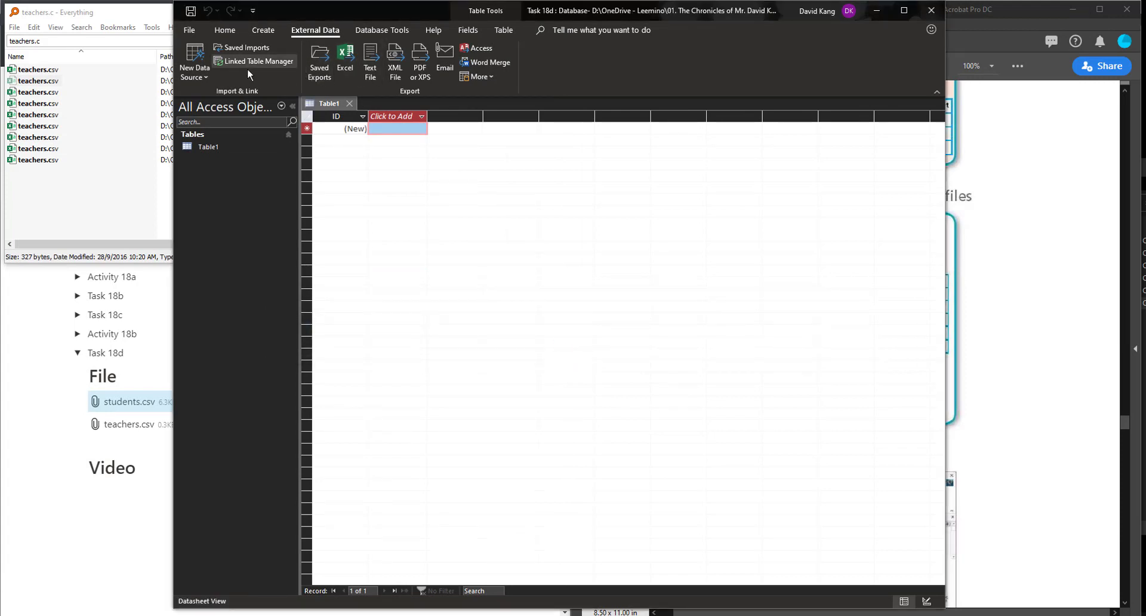
Step: Start a text file import of teachers from the 06. Task 18d folder into a new table in the current database
left_click(195, 65)
mouse_move(248, 107)
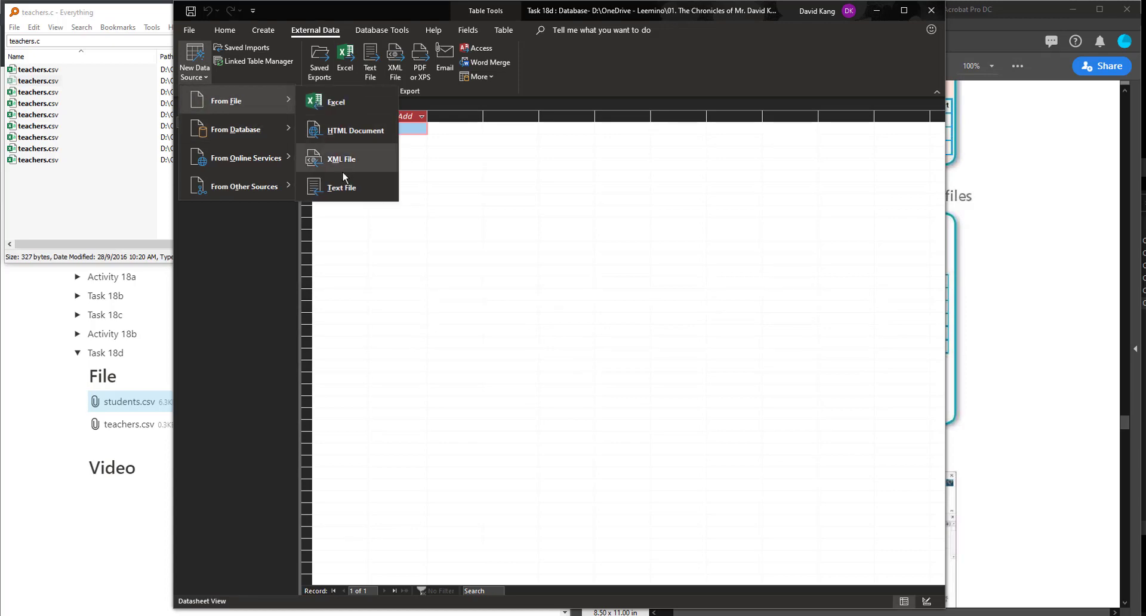
left_click(397, 201)
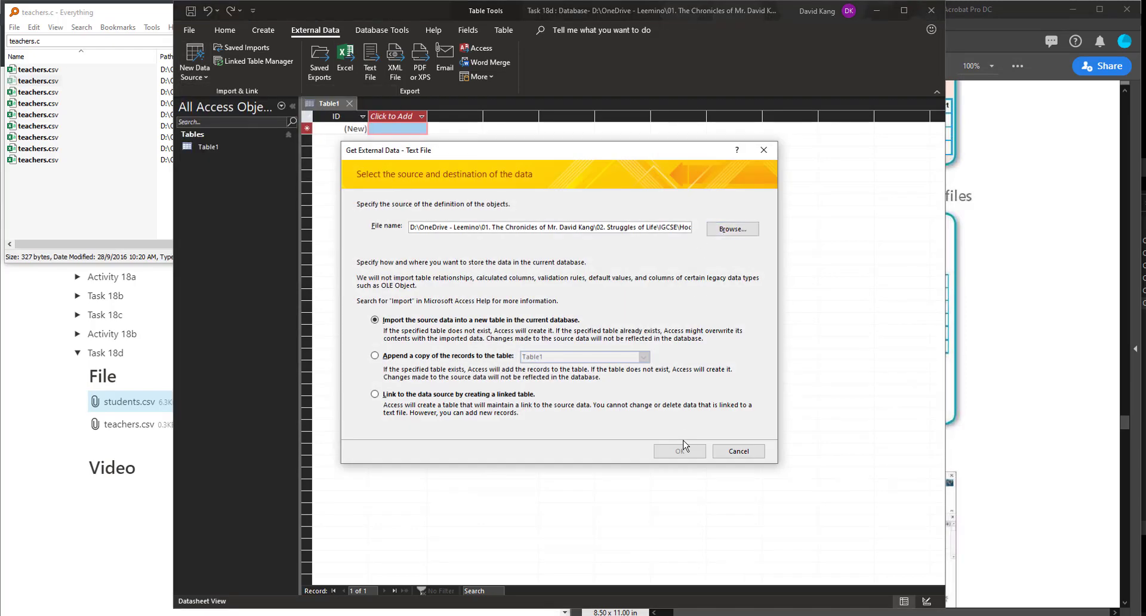
left_click(723, 227)
double_click(476, 246)
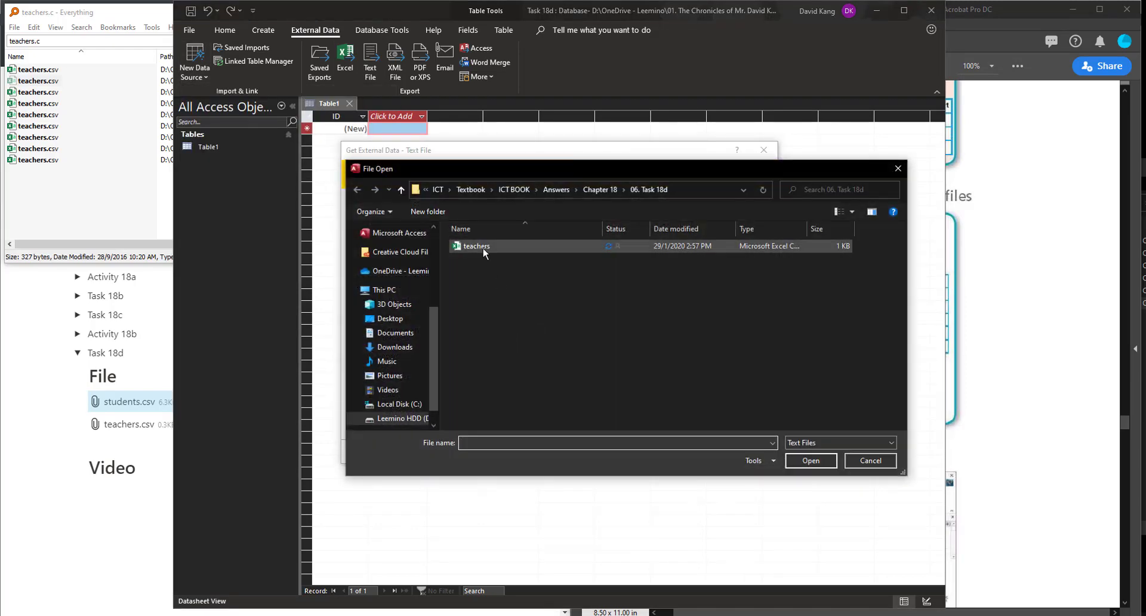
left_click(679, 451)
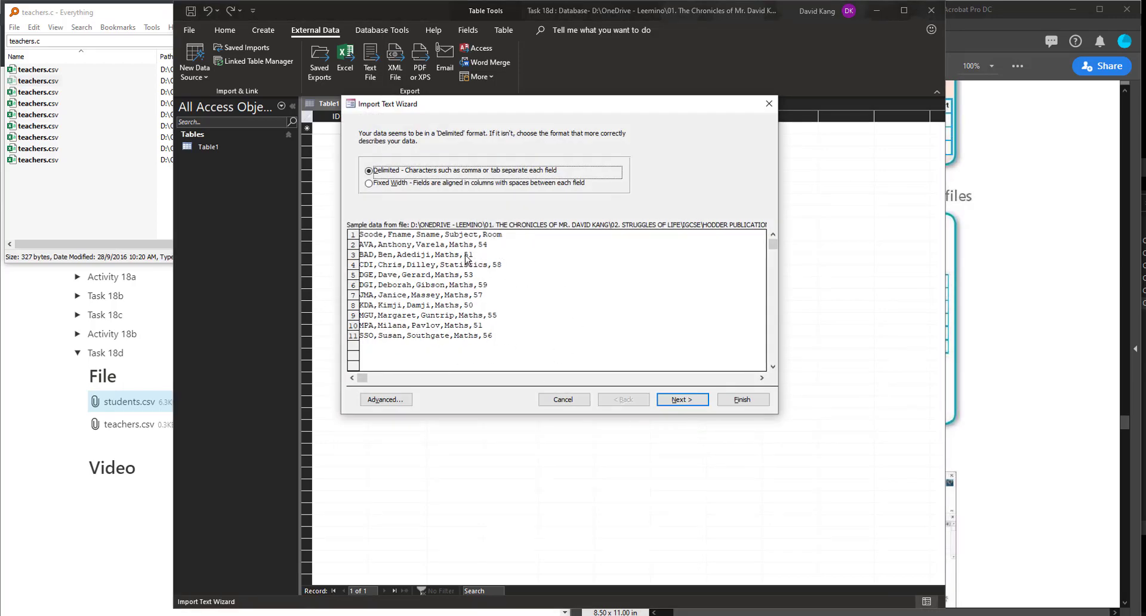
Step: Set the import to delimited with comma separators and first-row field names, keeping the default field options
left_click(668, 405)
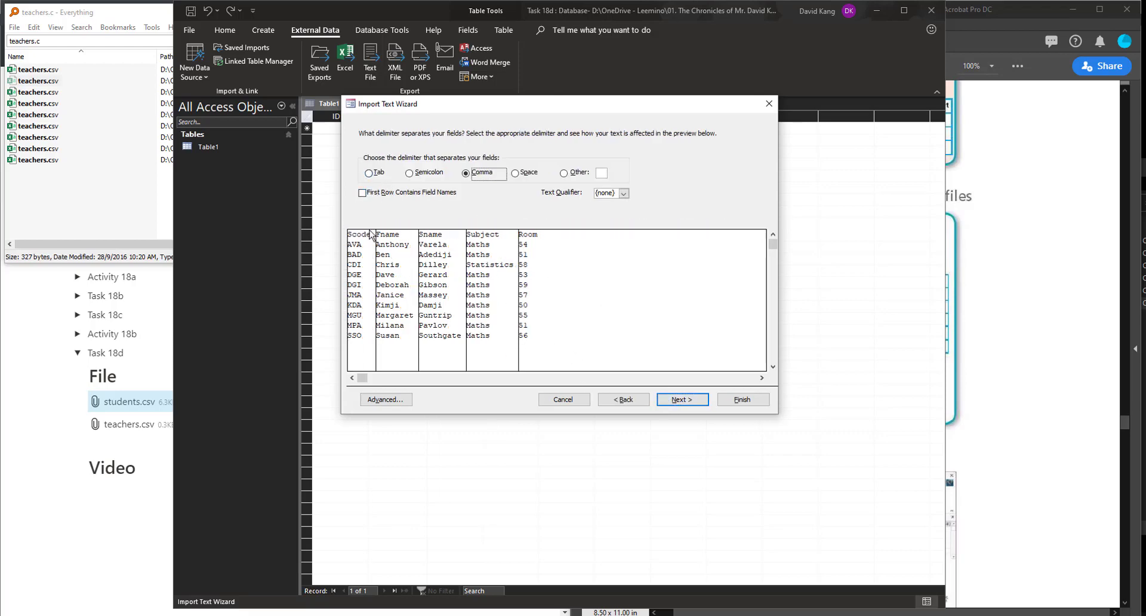
left_click(425, 196)
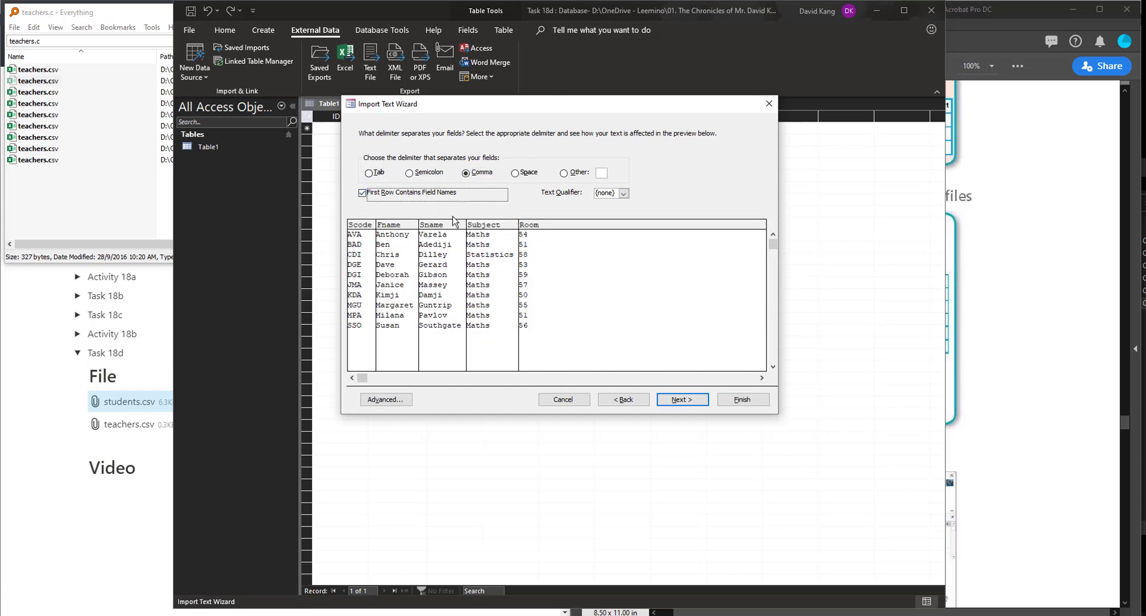
left_click(692, 405)
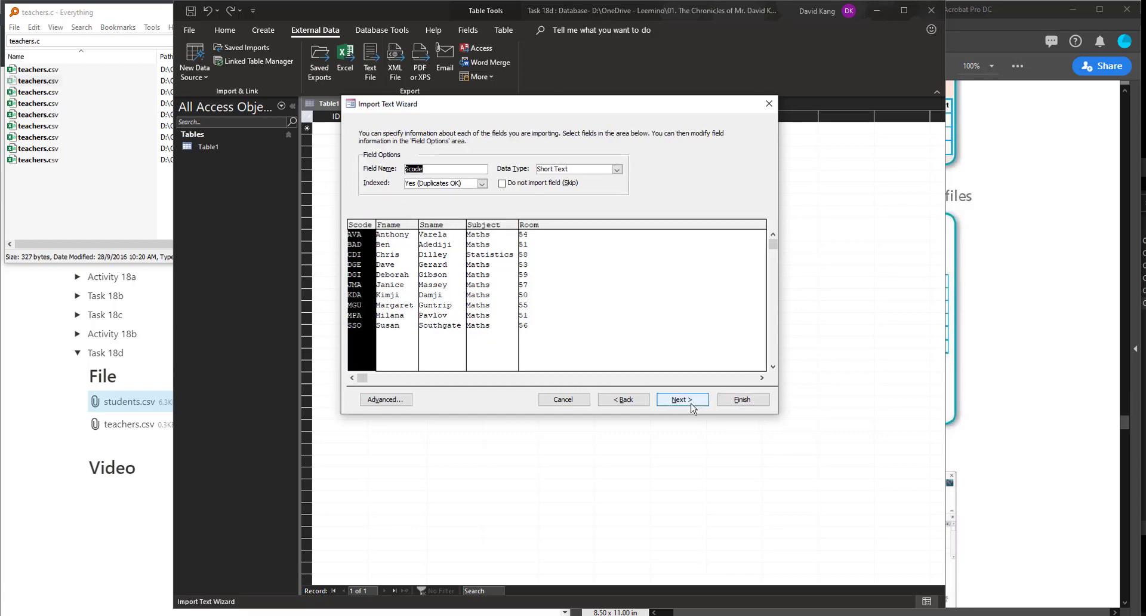
left_click(691, 405)
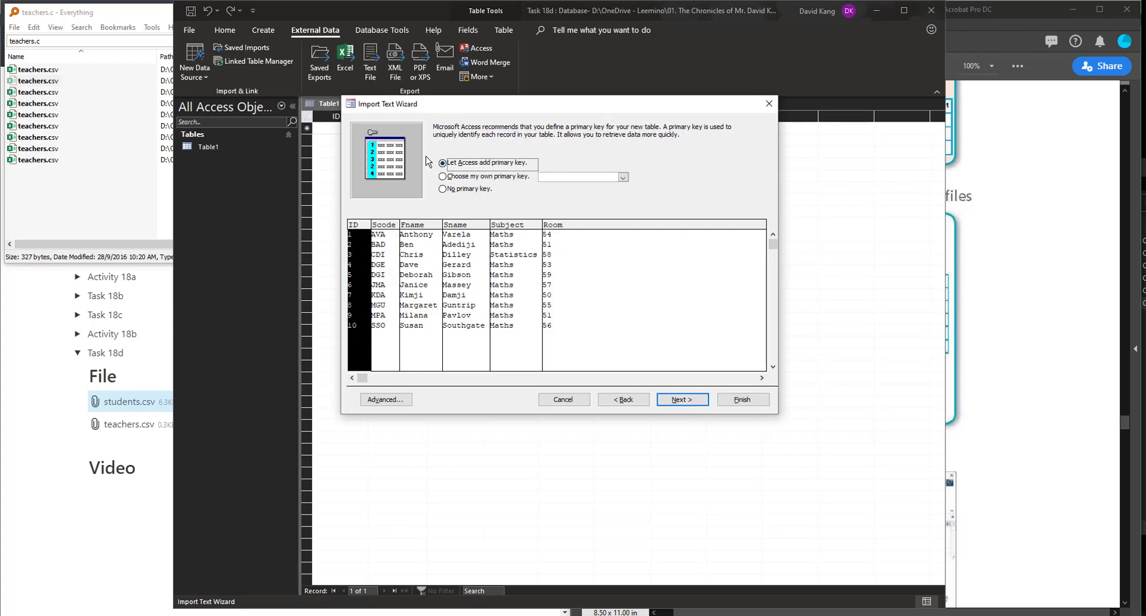
Step: Check the key field instruction in the textbook PDF in Acrobat and choose Scode as the primary key in the Access import
key("alt+Tab")
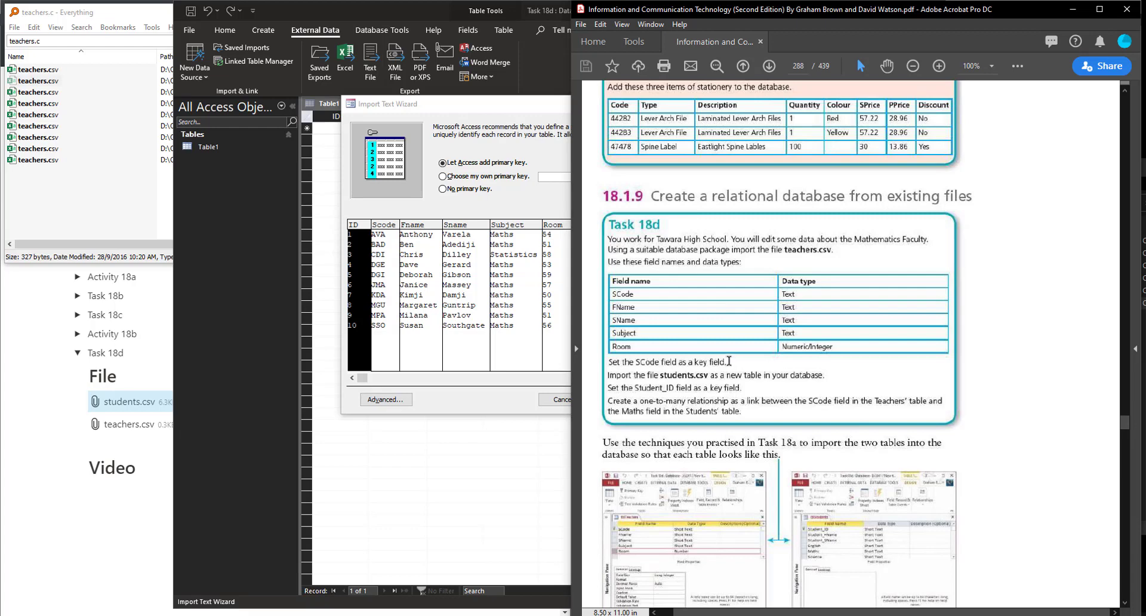
left_click_drag(728, 362, 609, 362)
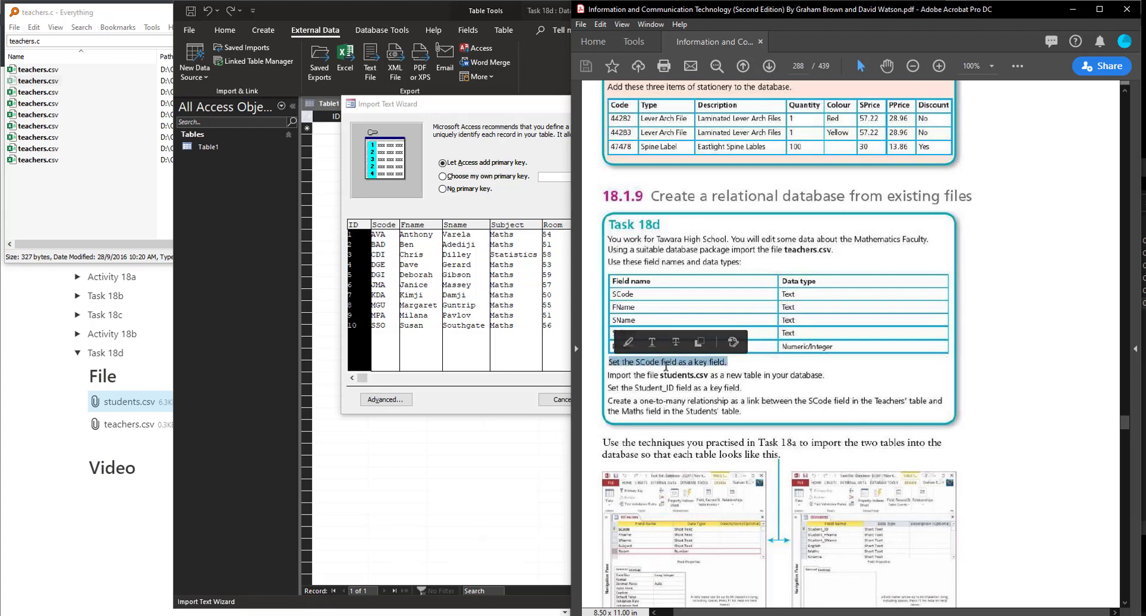
left_click(471, 470)
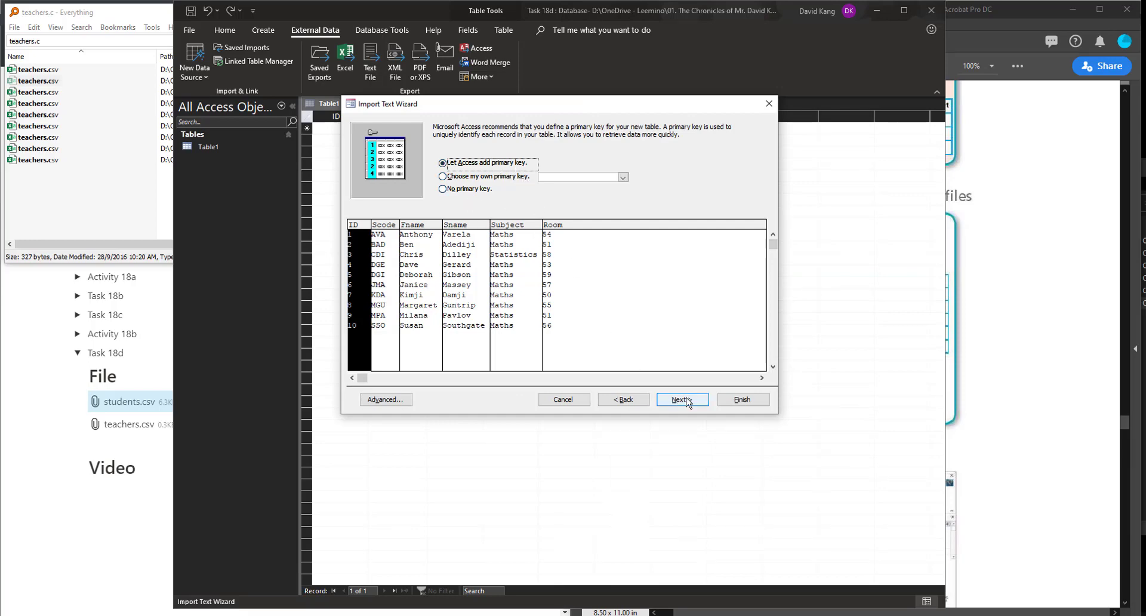
left_click(481, 178)
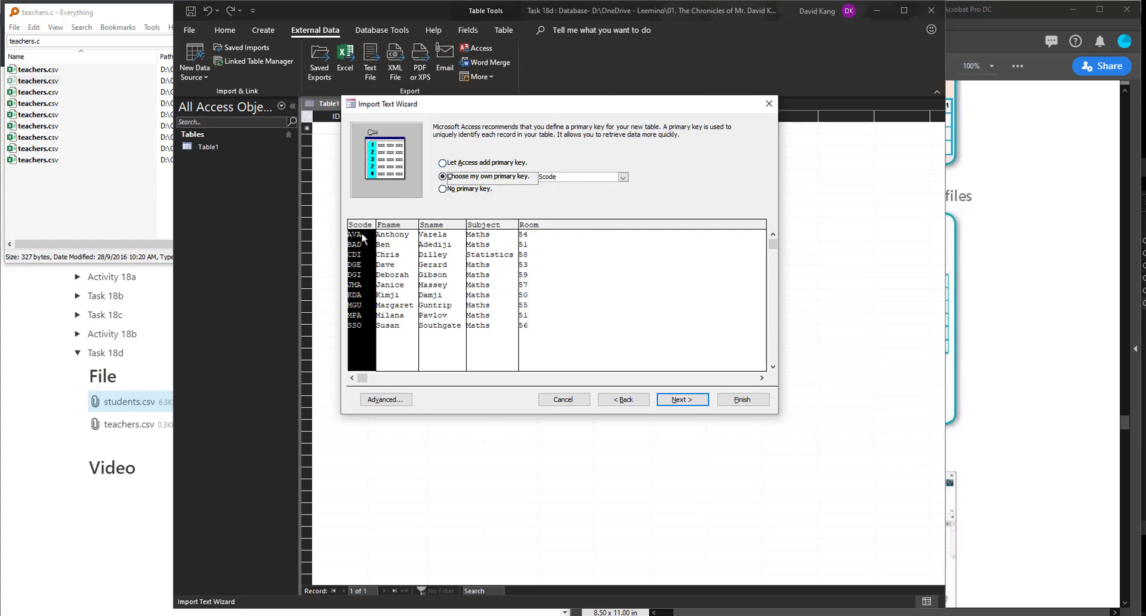
left_click(678, 403)
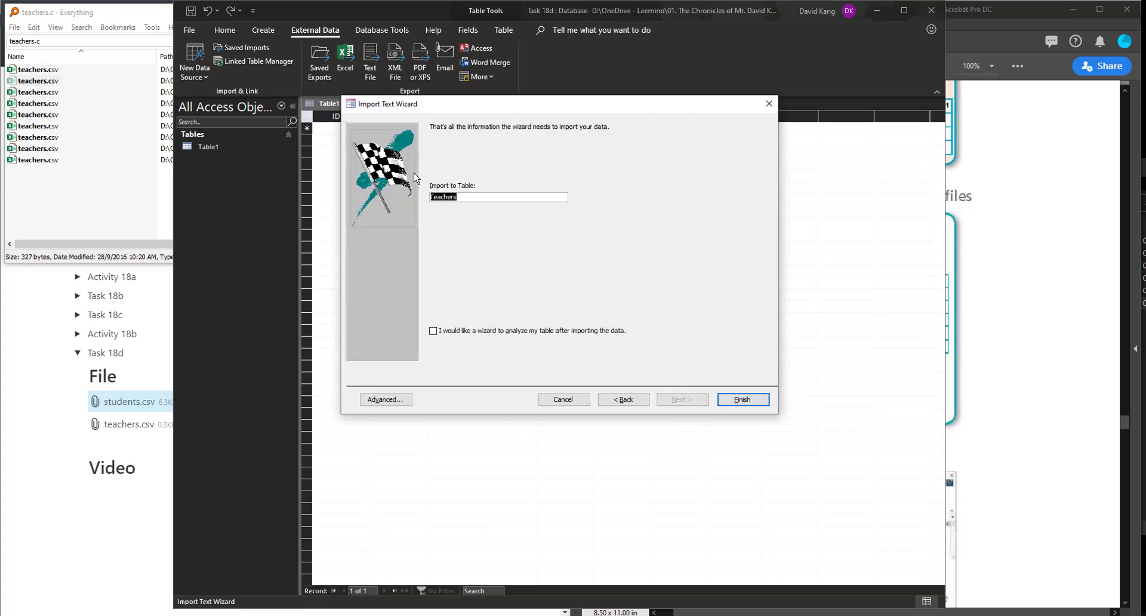
Step: Name the destination table tblTeachers and finish the import without saving the import steps
left_click_drag(430, 198, 435, 198)
type("tbl")
left_click(740, 401)
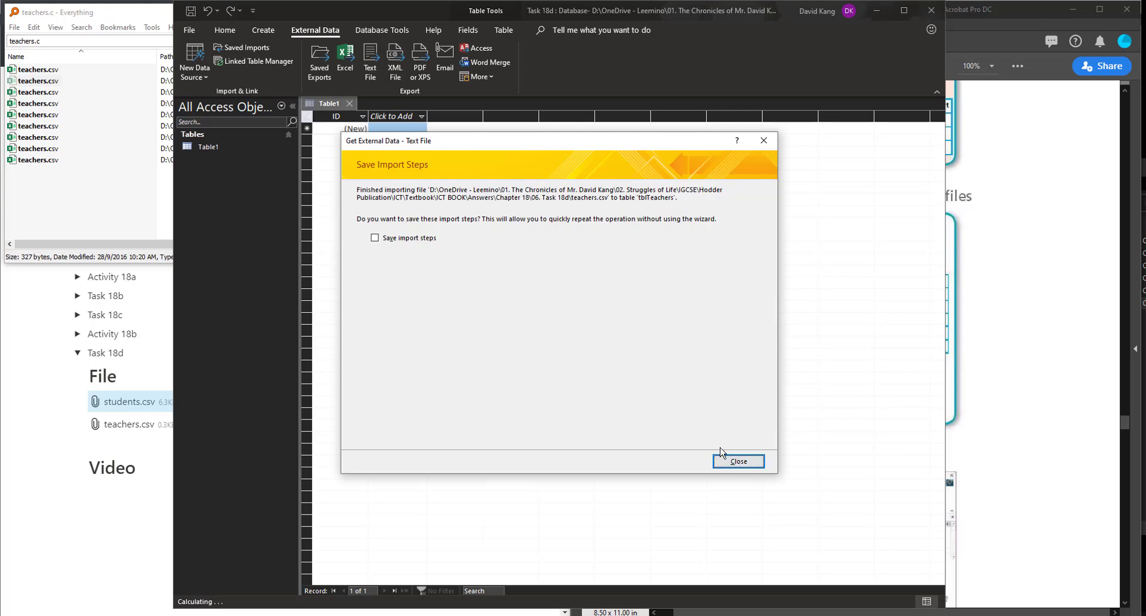
left_click(738, 461)
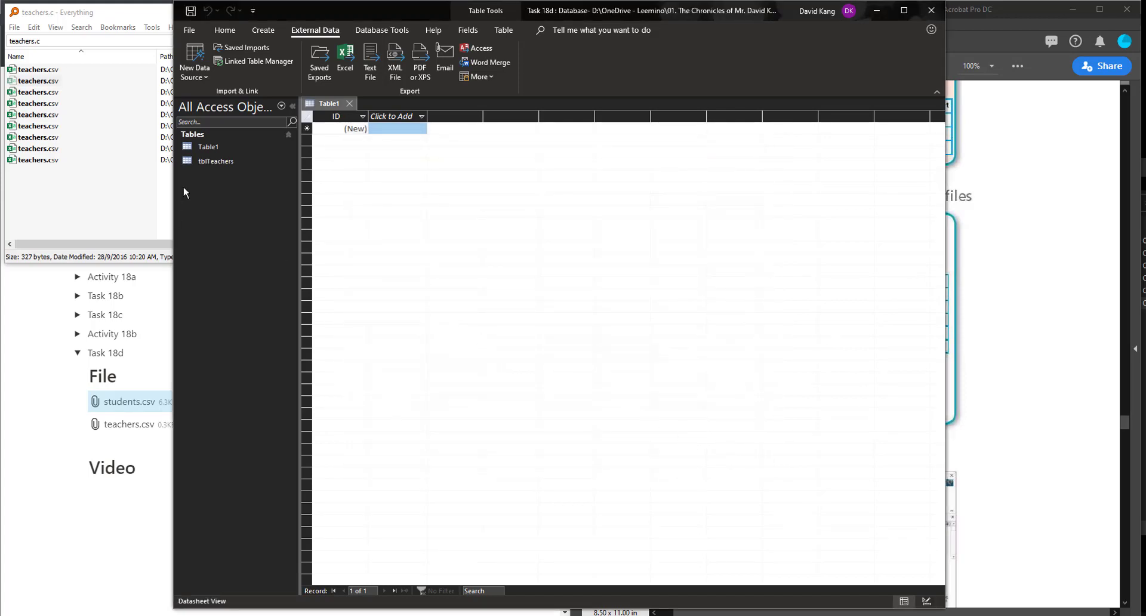
Step: Open tblTeachers to review its imported records and read the students.csv instruction in the textbook PDF
double_click(220, 163)
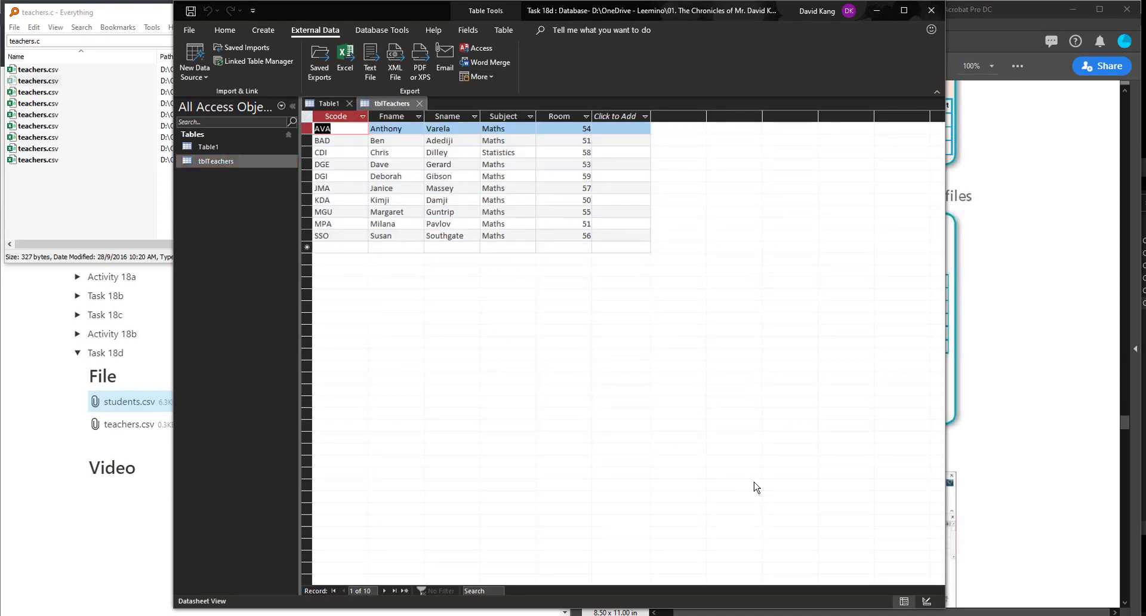
left_click(989, 405)
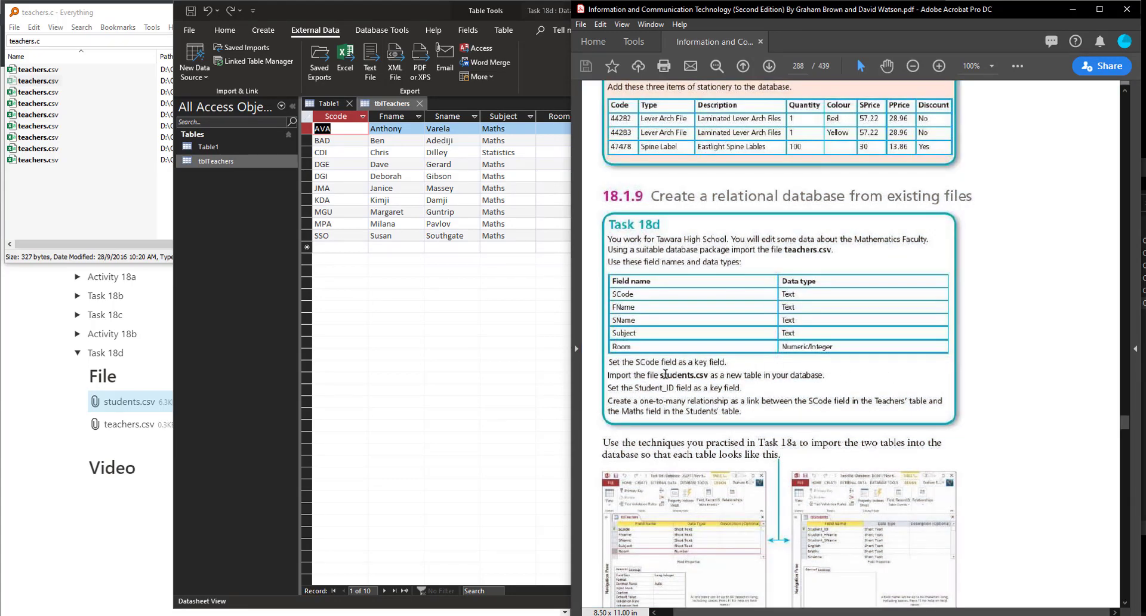
left_click(371, 336)
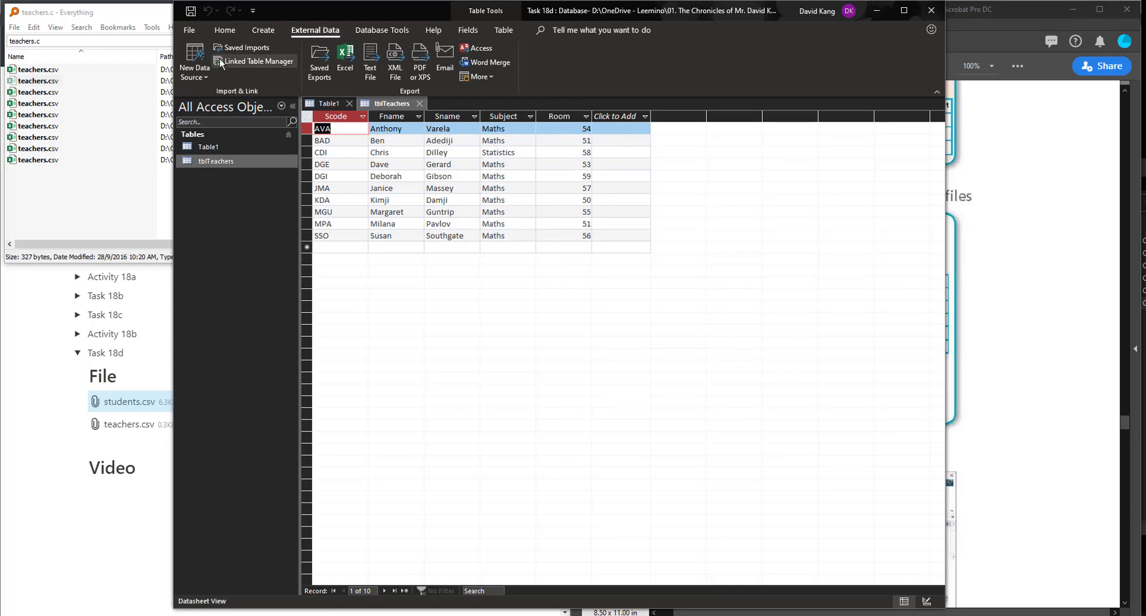
Step: Start a new text file import from external data and browse for its source file
left_click(280, 61)
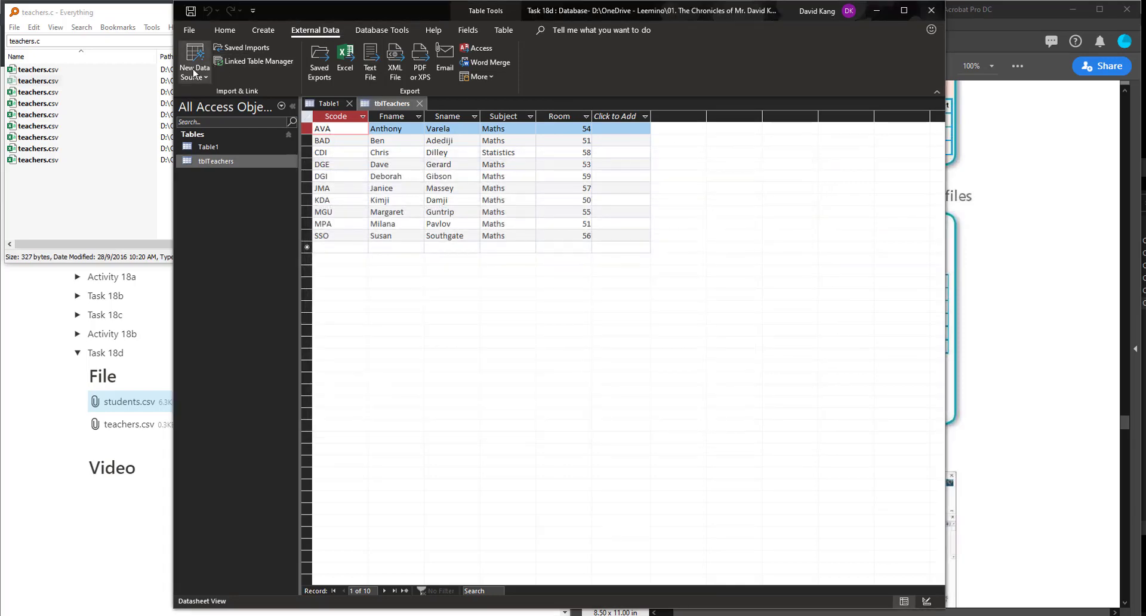
left_click(195, 69)
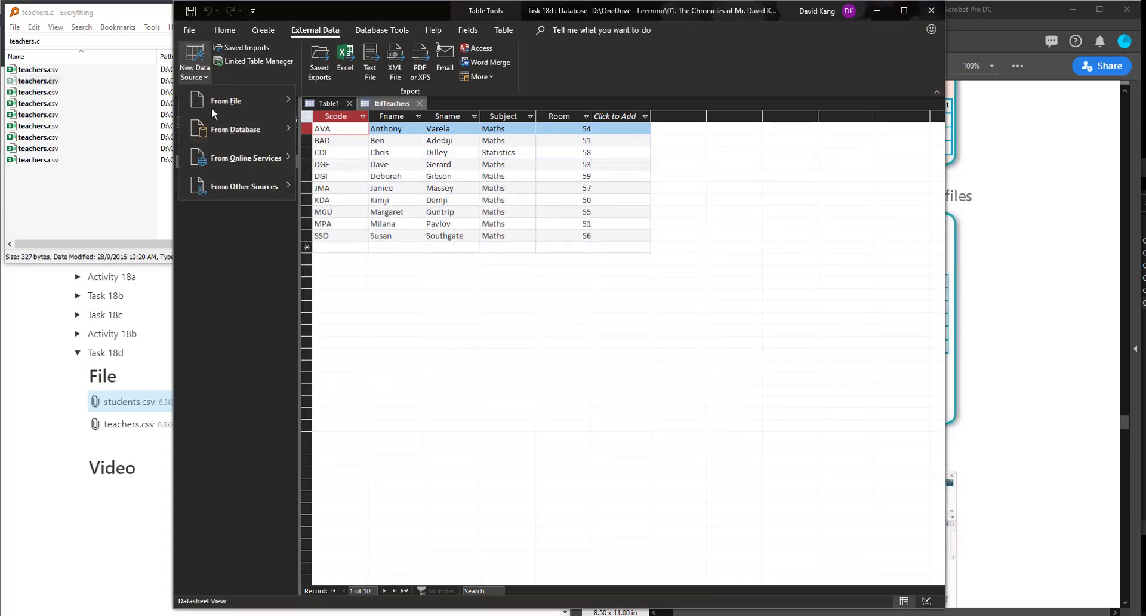
mouse_move(254, 112)
left_click(337, 187)
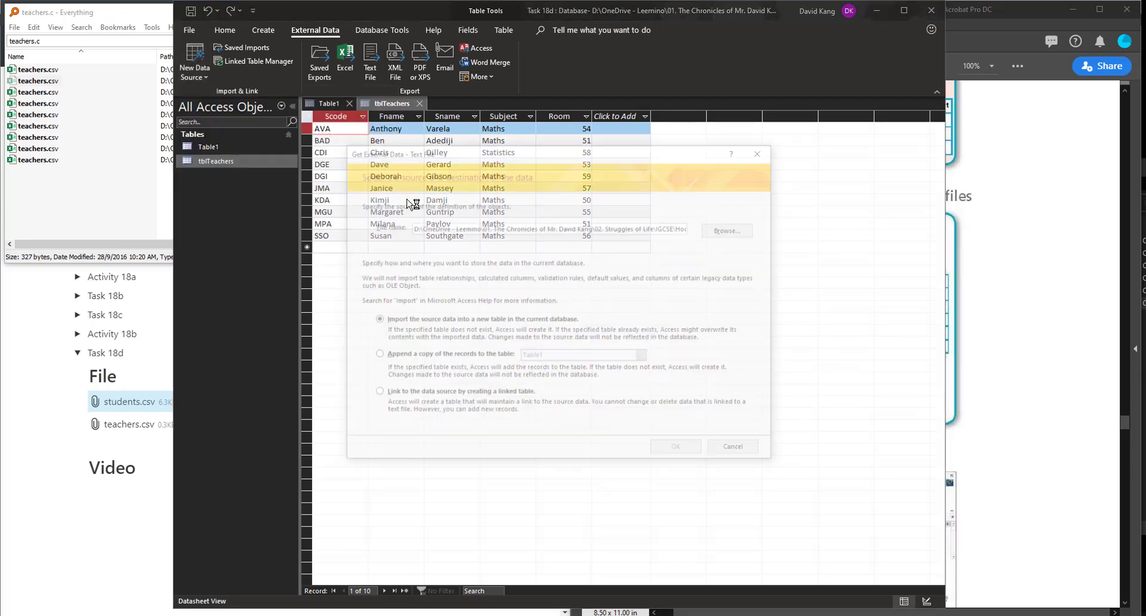
left_click(727, 236)
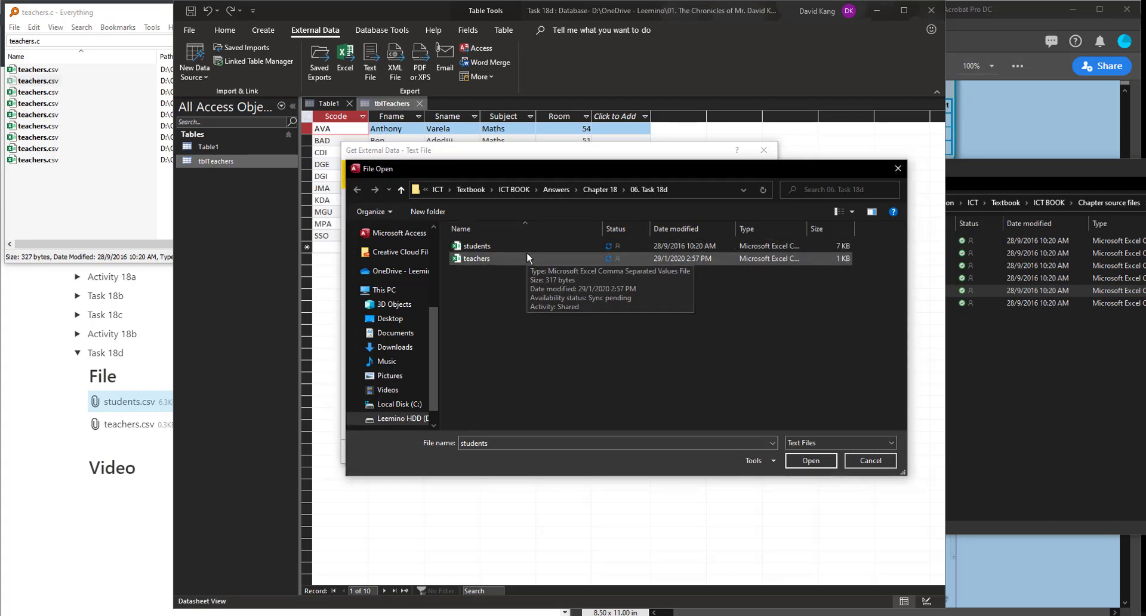
Step: Check the import instruction in the textbook PDF in Acrobat and choose students.csv in Access as the source for a new table
left_click(508, 244)
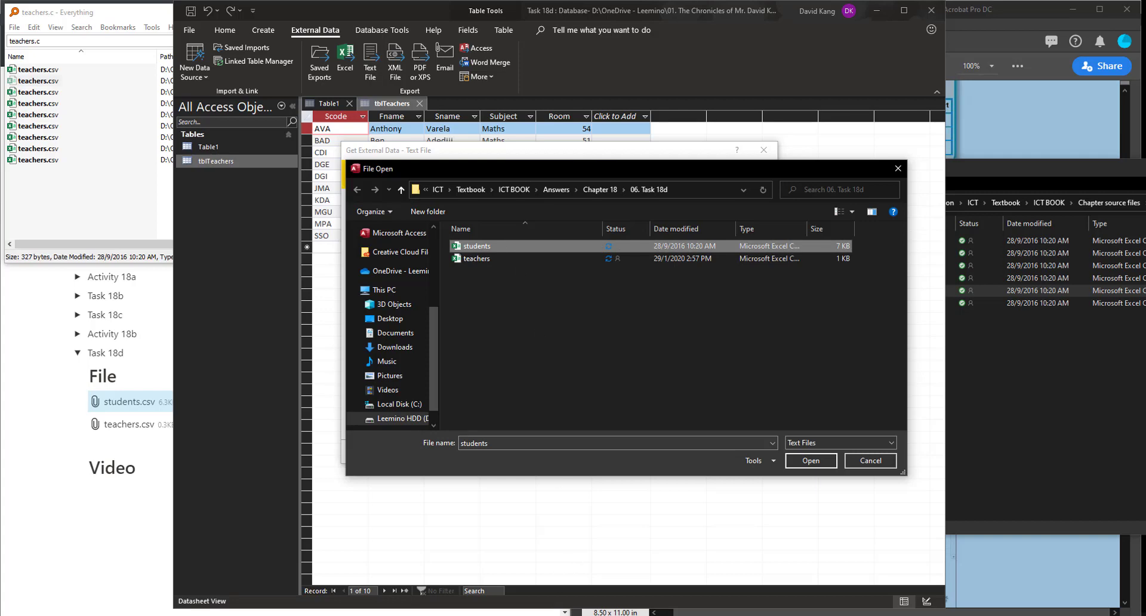
key("alt+Tab")
left_click(731, 372)
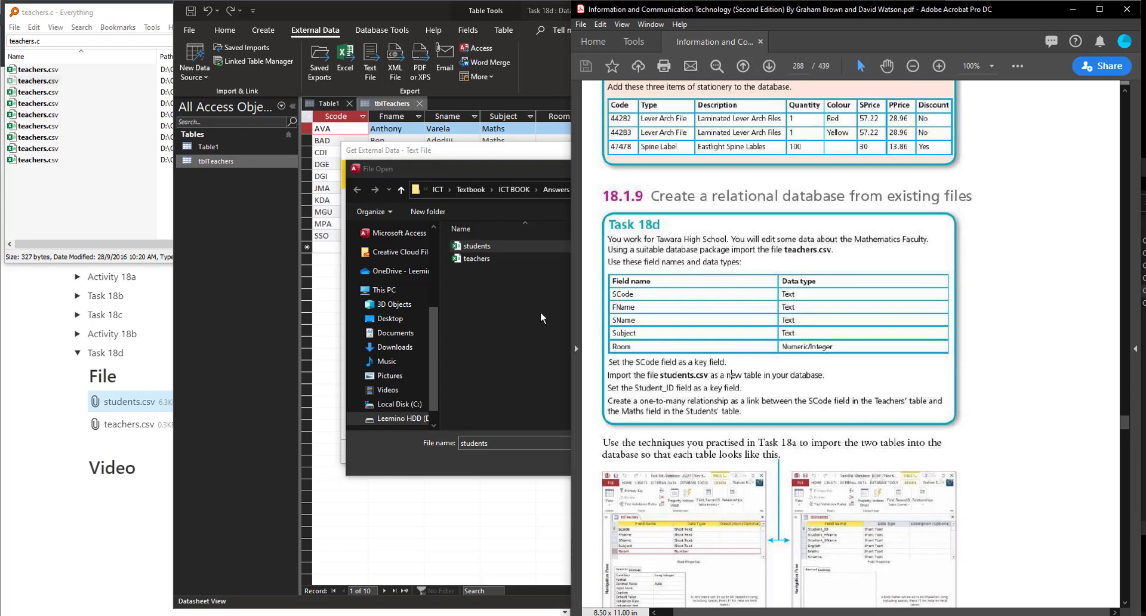
left_click(492, 343)
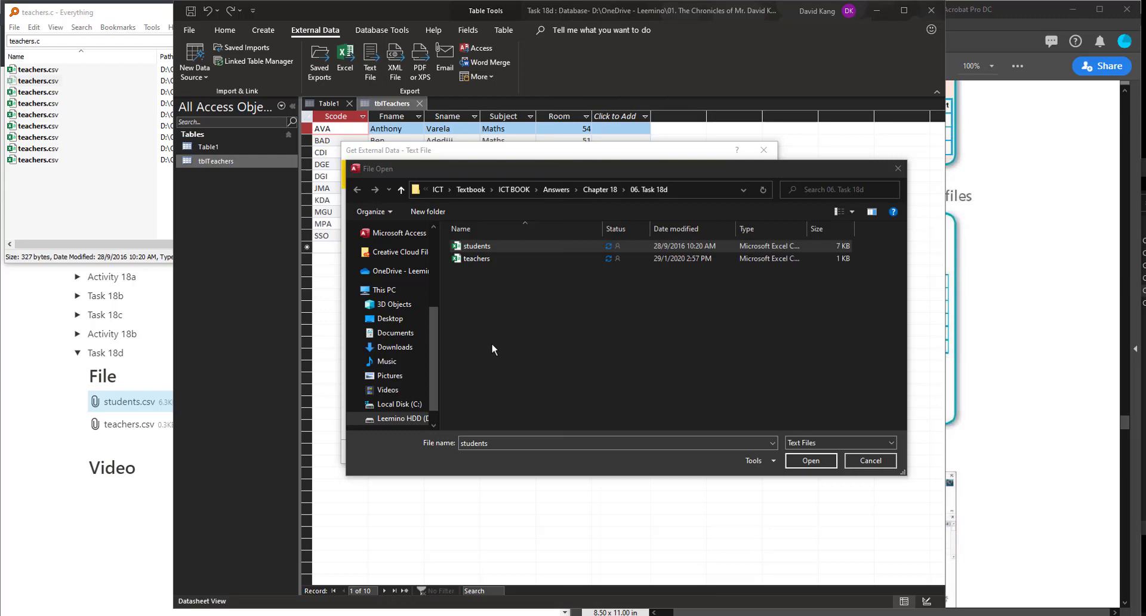
left_click(495, 246)
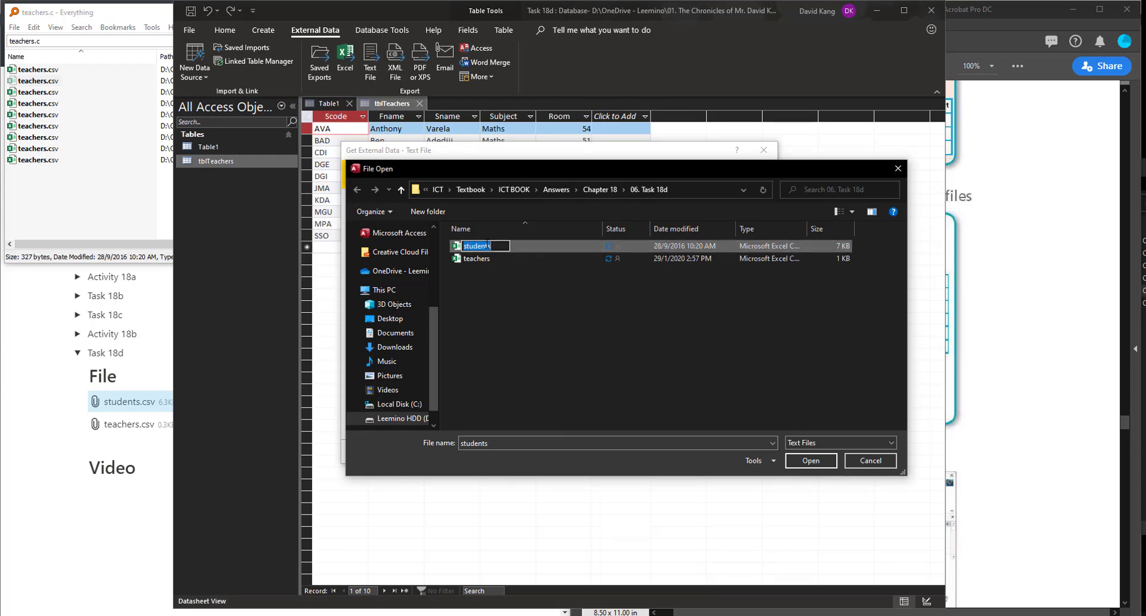
double_click(515, 245)
left_click(678, 451)
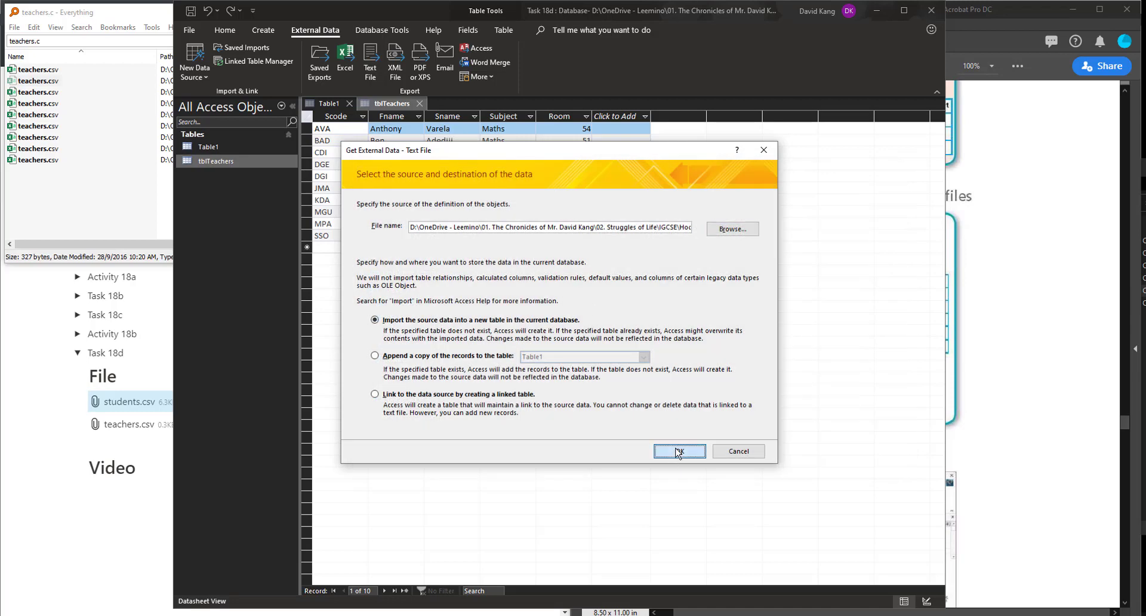
Step: Set the import to comma-delimited with first-row field names, keep the default field options, and choose Student_ID as the primary key
left_click(682, 399)
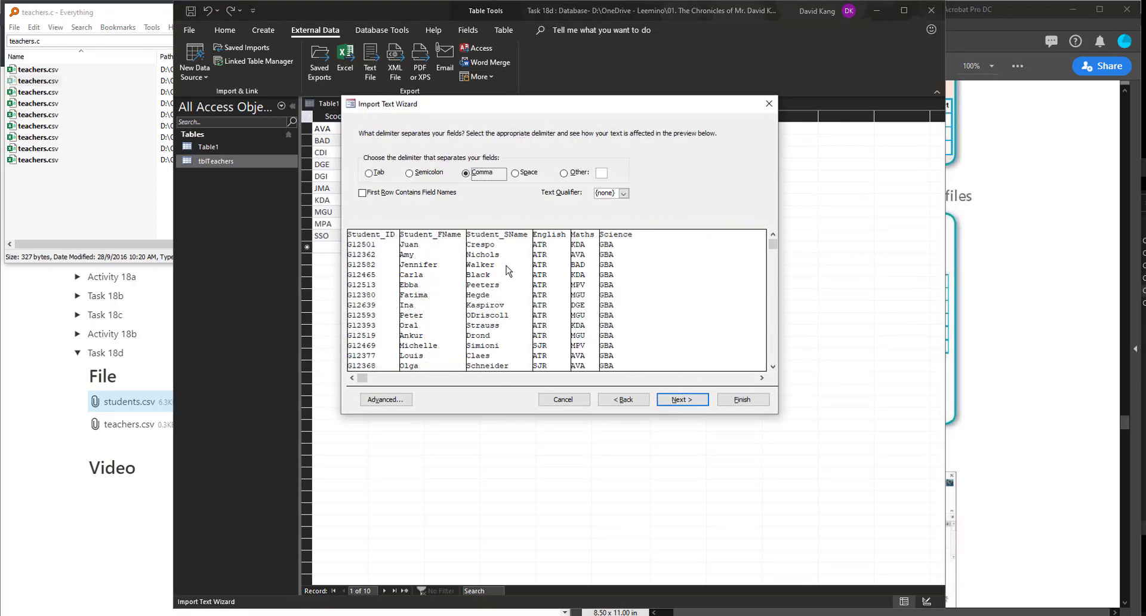
left_click(413, 194)
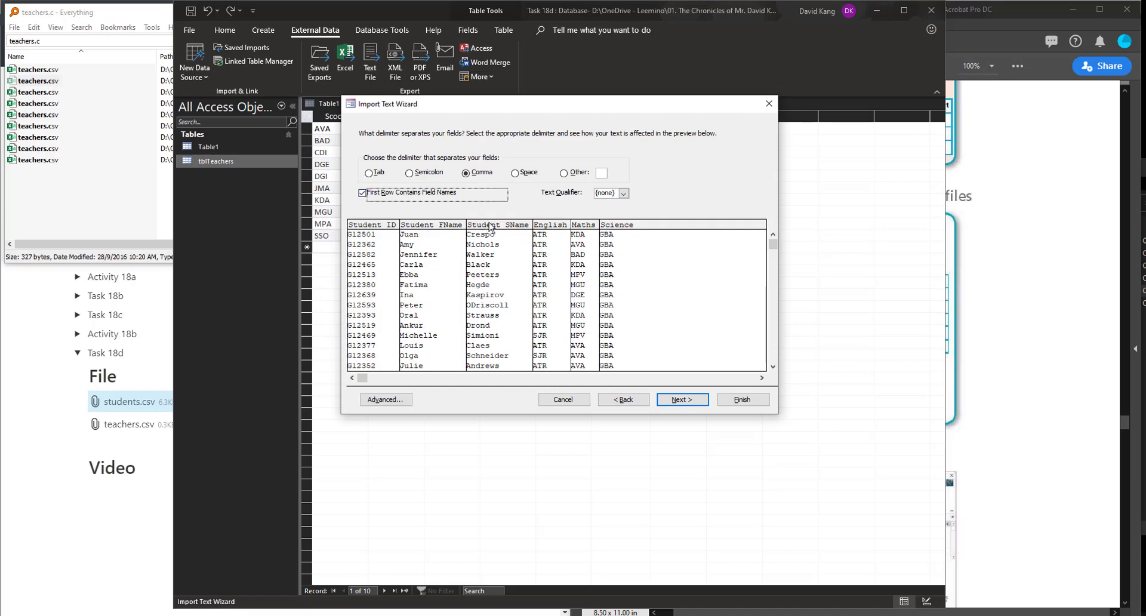
left_click(687, 402)
left_click(690, 407)
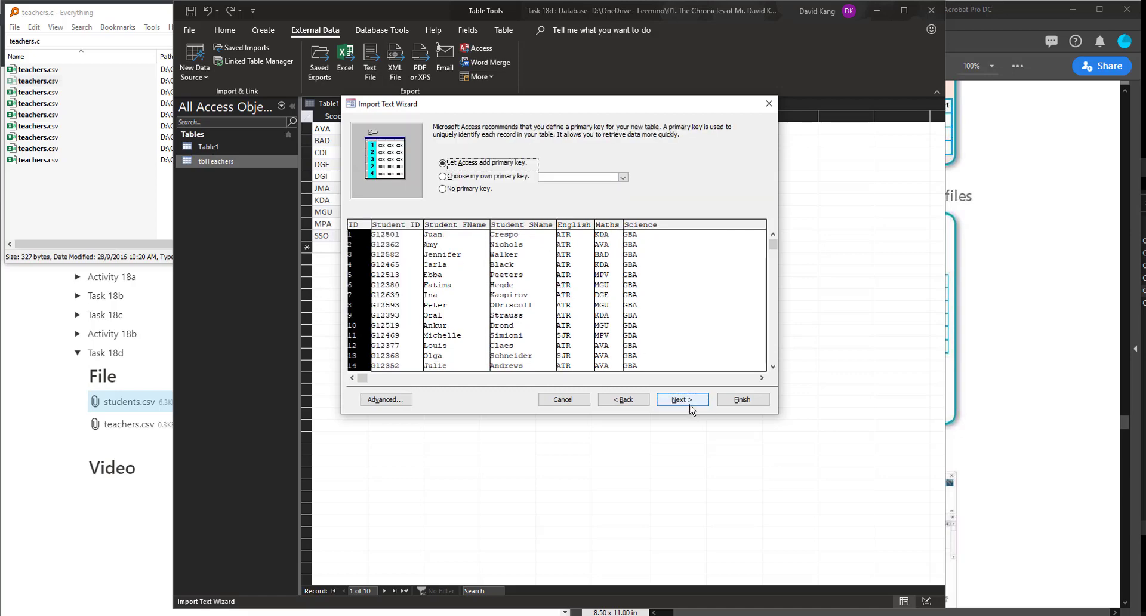
left_click(509, 178)
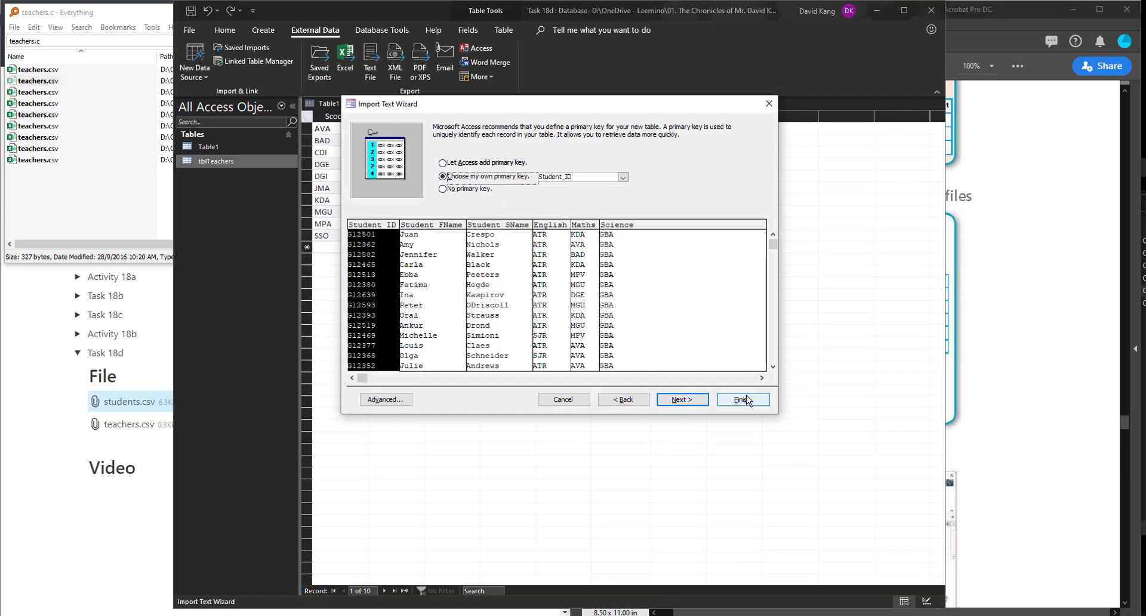
left_click(681, 399)
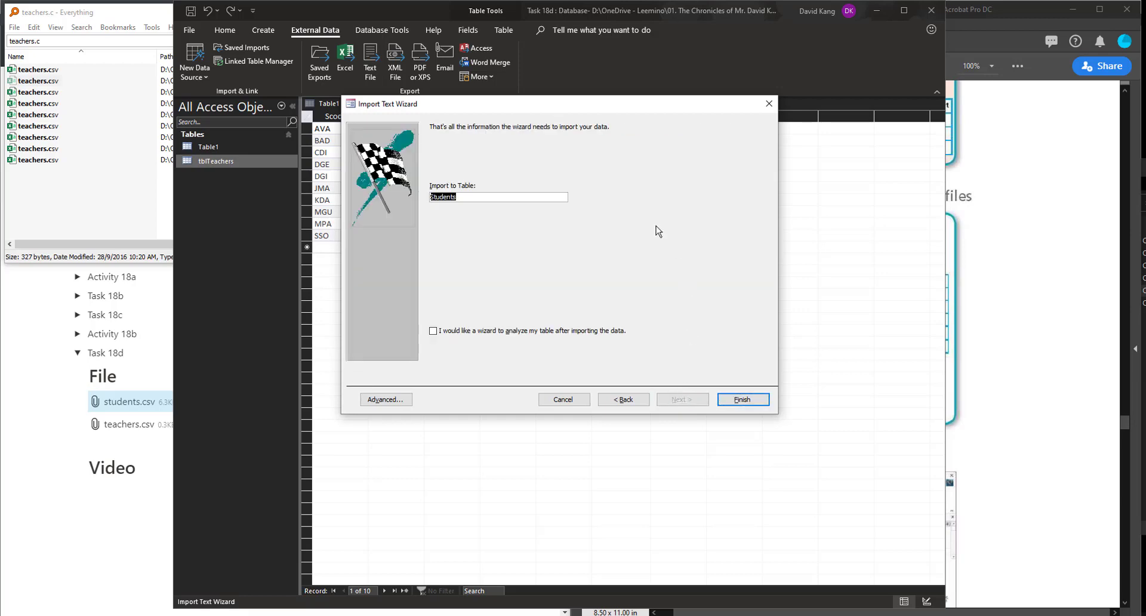
Step: Name the destination table tblStudents and finish the import without saving the import steps
left_click(455, 199)
type("tbl")
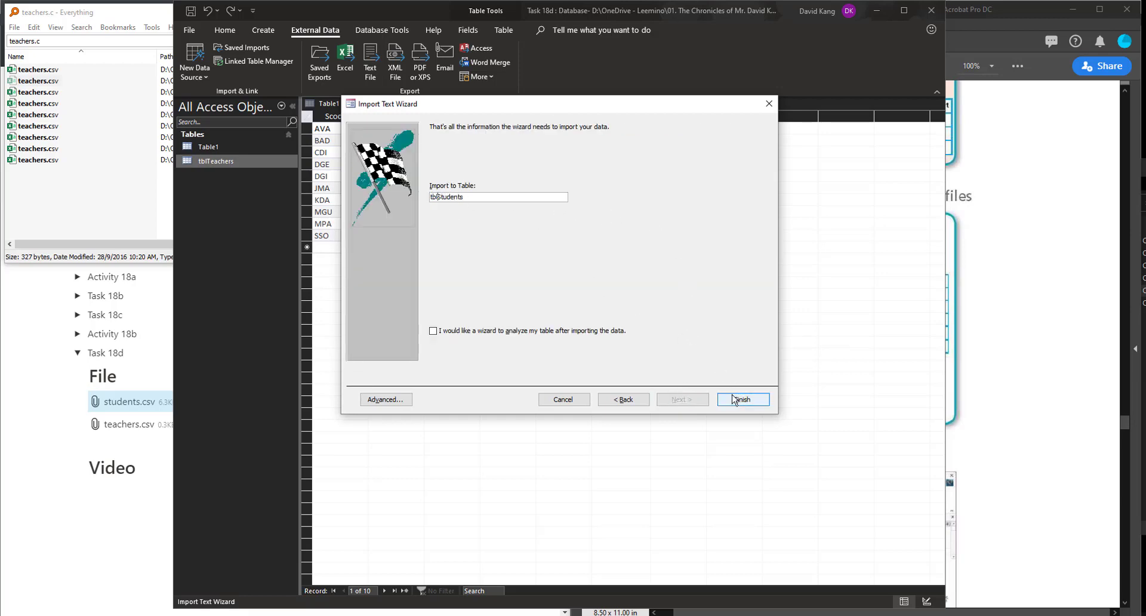
left_click(736, 400)
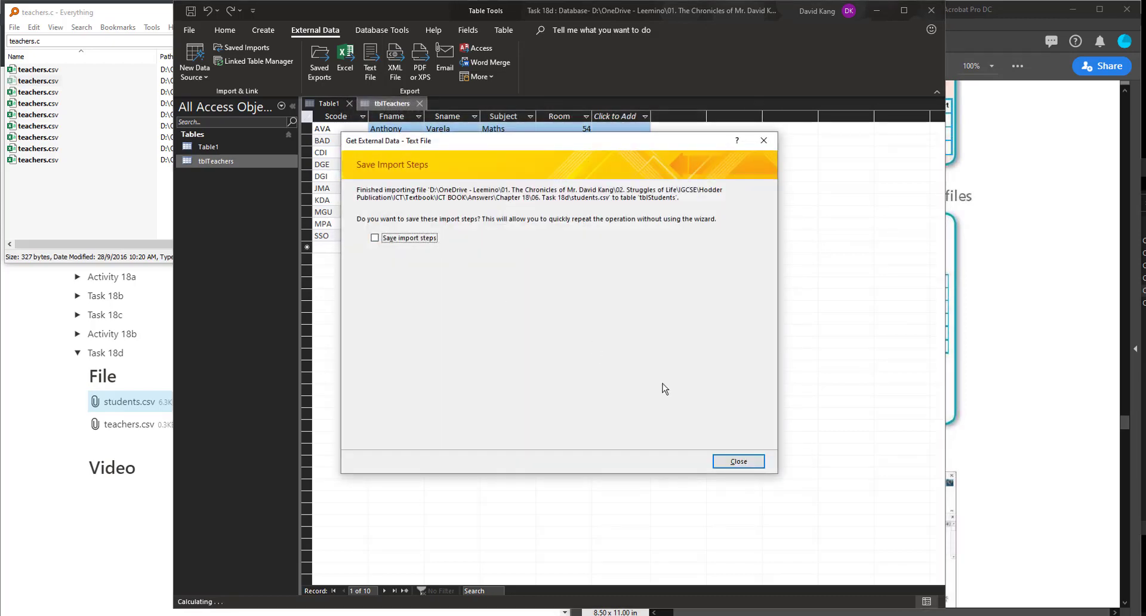
left_click(755, 461)
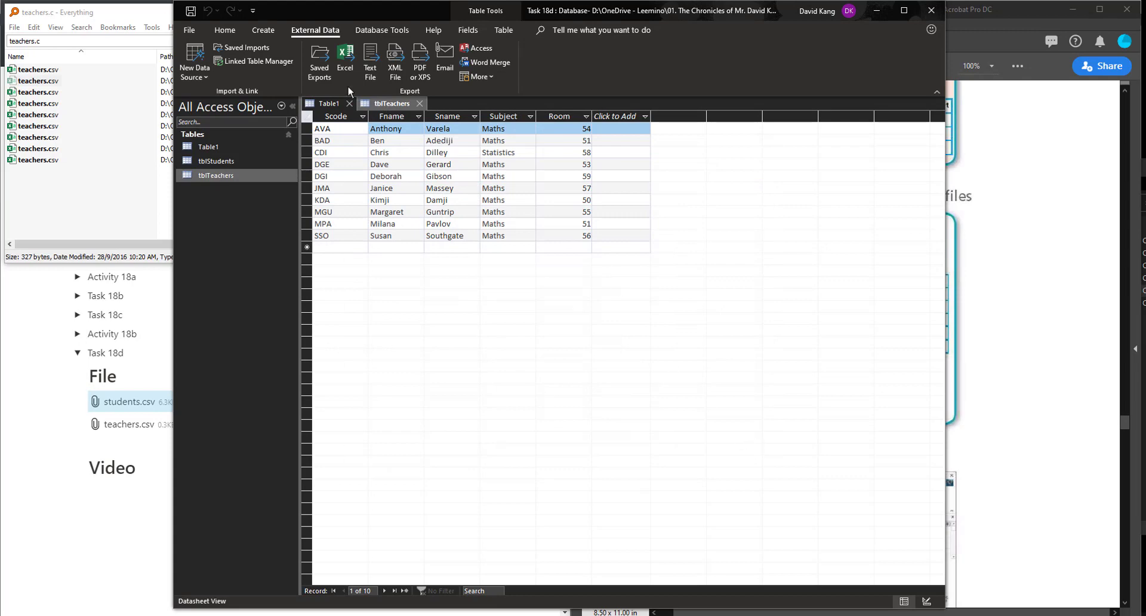
Step: Close the unused Table1 and open tblStudents to review its imported records
double_click(218, 176)
double_click(233, 161)
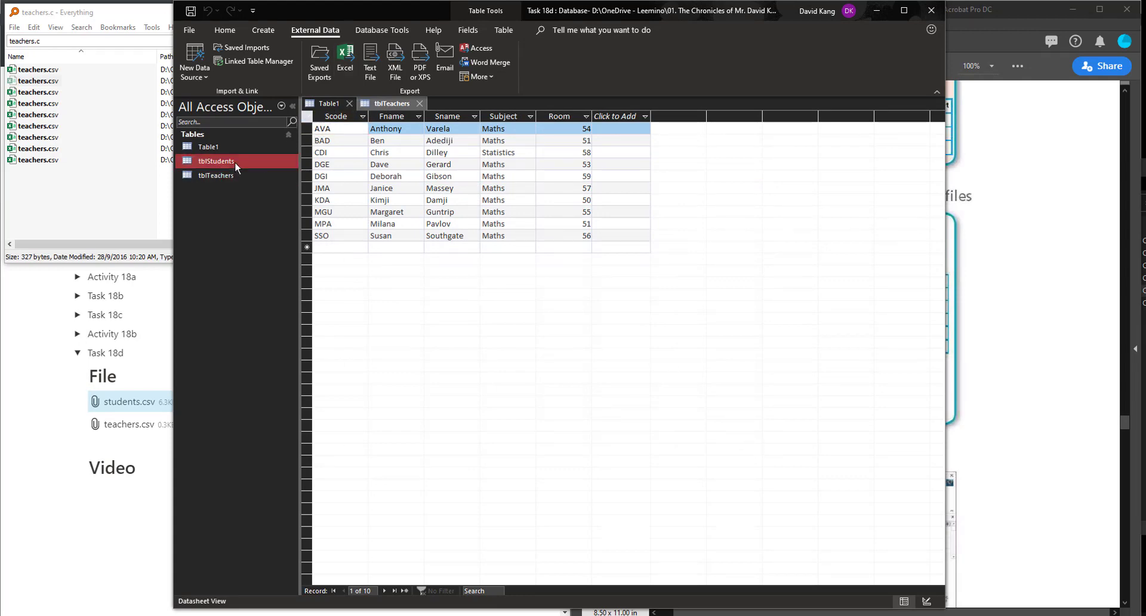
left_click(350, 103)
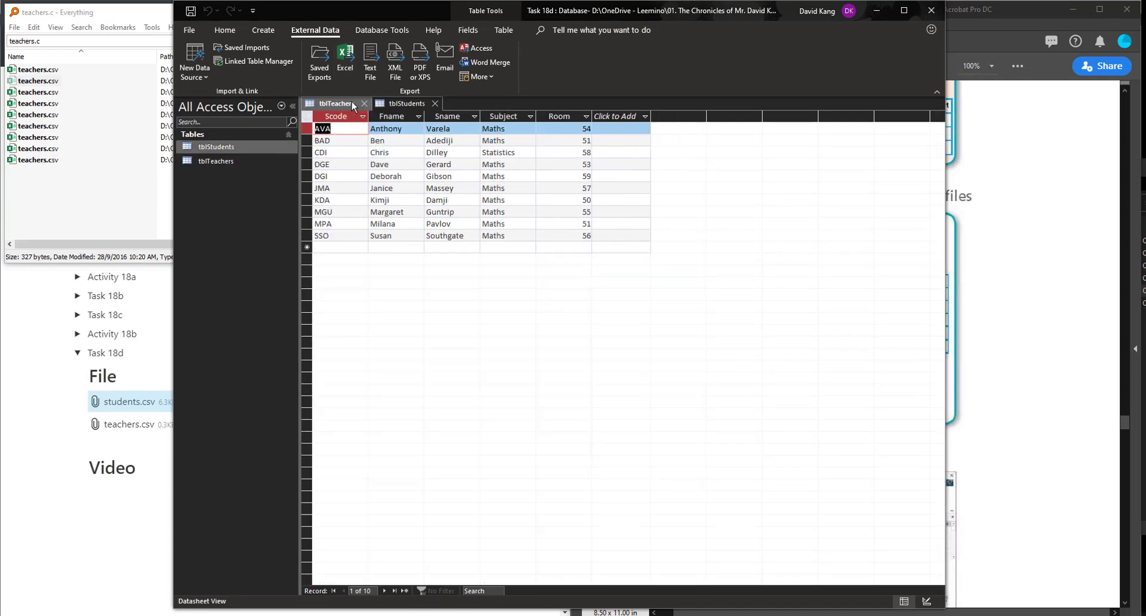
double_click(217, 146)
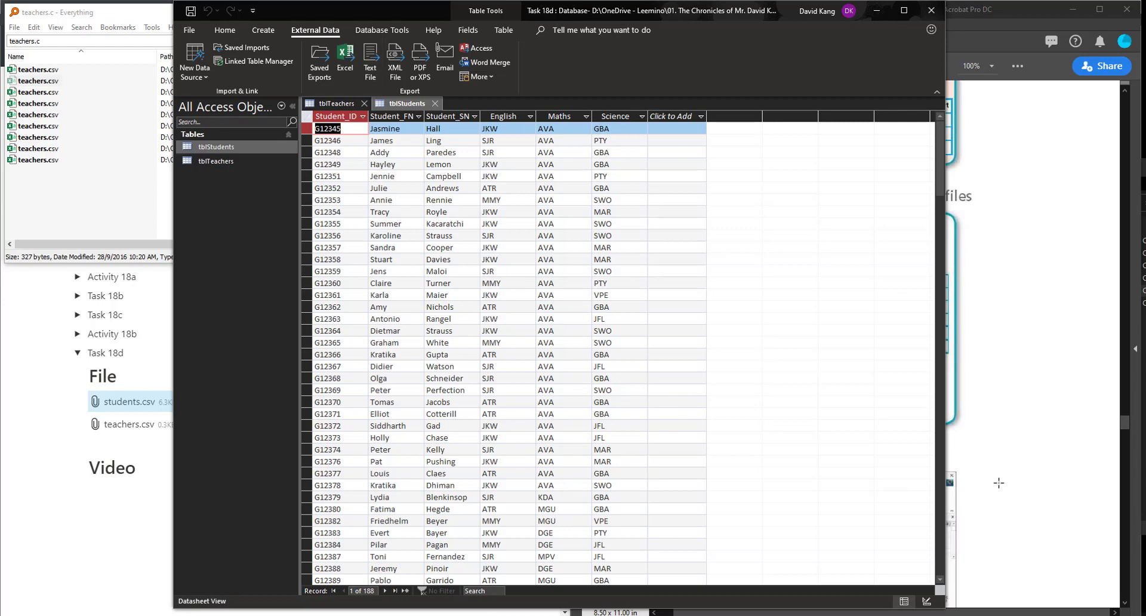
Step: Read the relationship instruction in the textbook PDF in Acrobat and add tblTeachers and tblStudents to the Relationships layout in Access
left_click(477, 615)
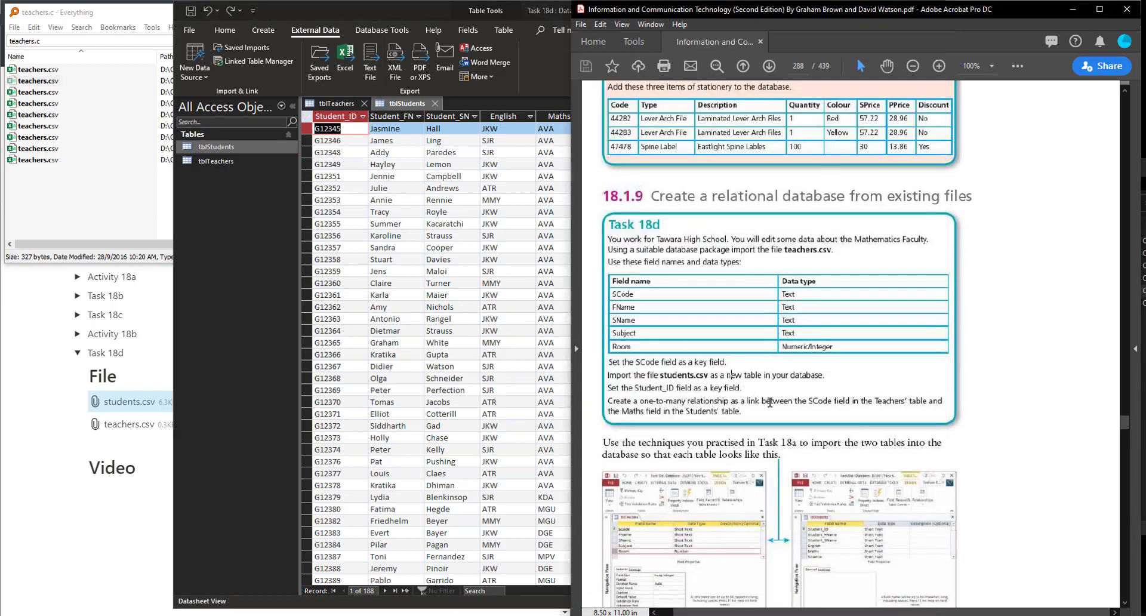
left_click(241, 260)
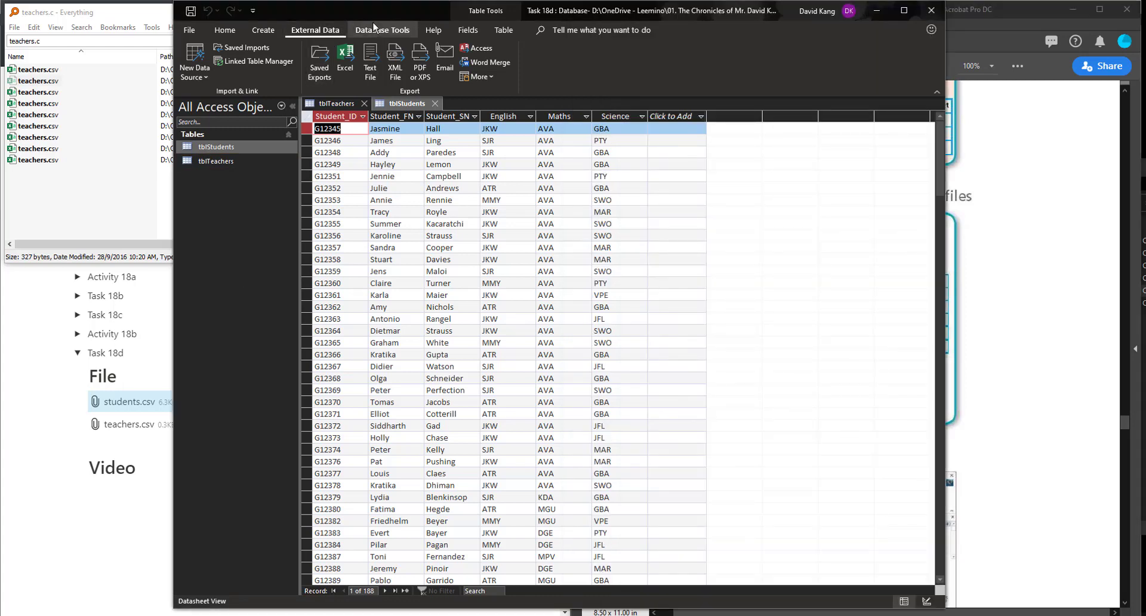
left_click(389, 32)
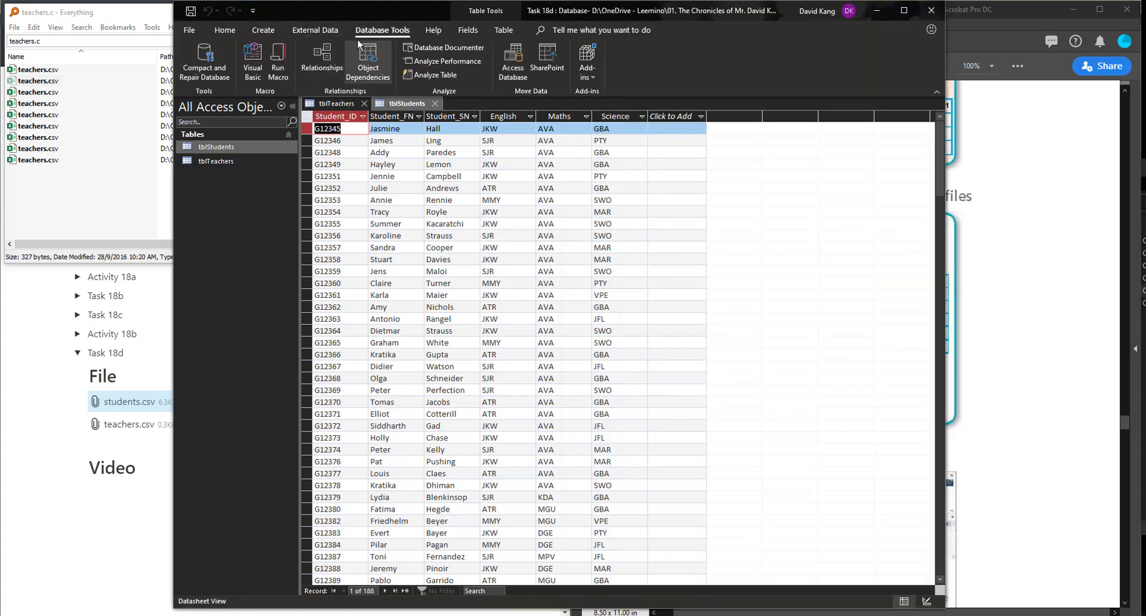
left_click(331, 48)
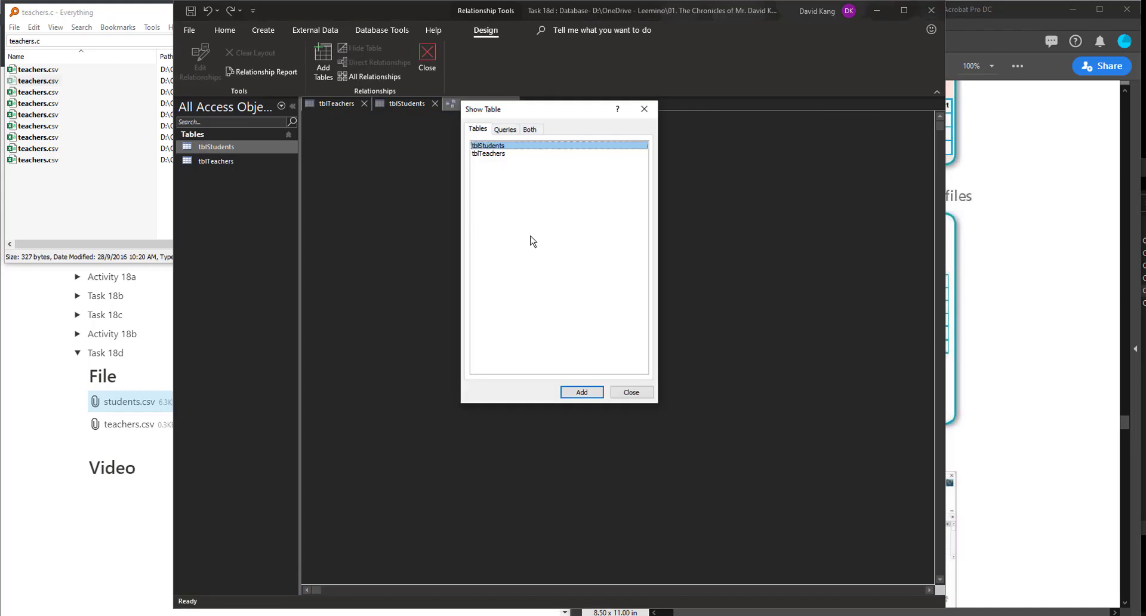
double_click(496, 154)
double_click(499, 147)
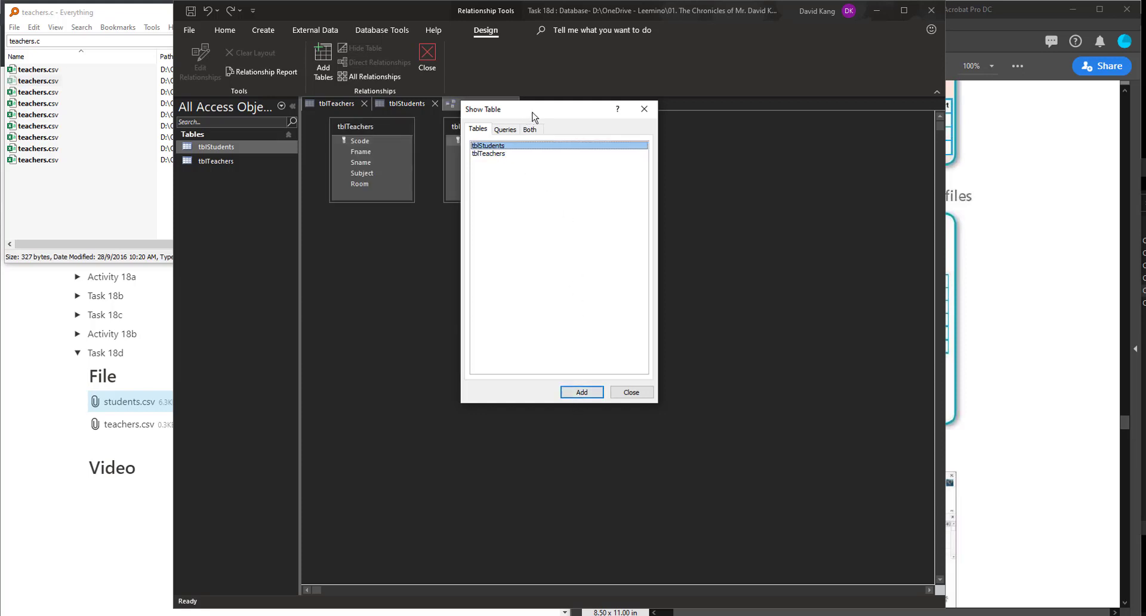
left_click_drag(532, 117, 629, 89)
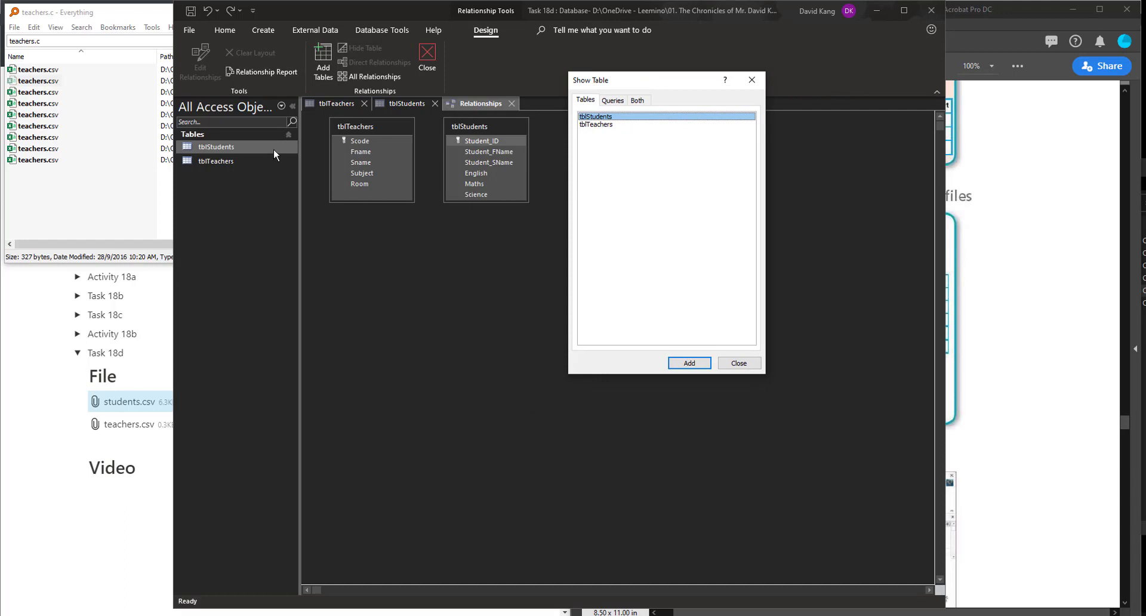
left_click(737, 364)
Step: Check the linking fields in the PDF in Acrobat and create a one-to-many relationship in Access from tblTeachers Scode to tblStudents Maths
key("alt+Tab")
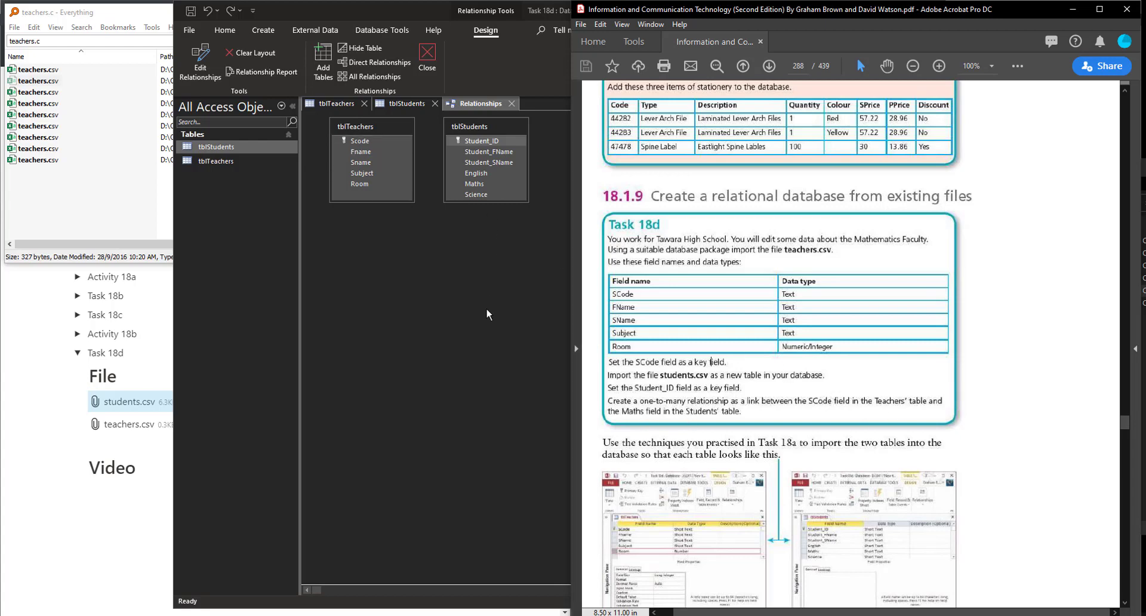
left_click(334, 129)
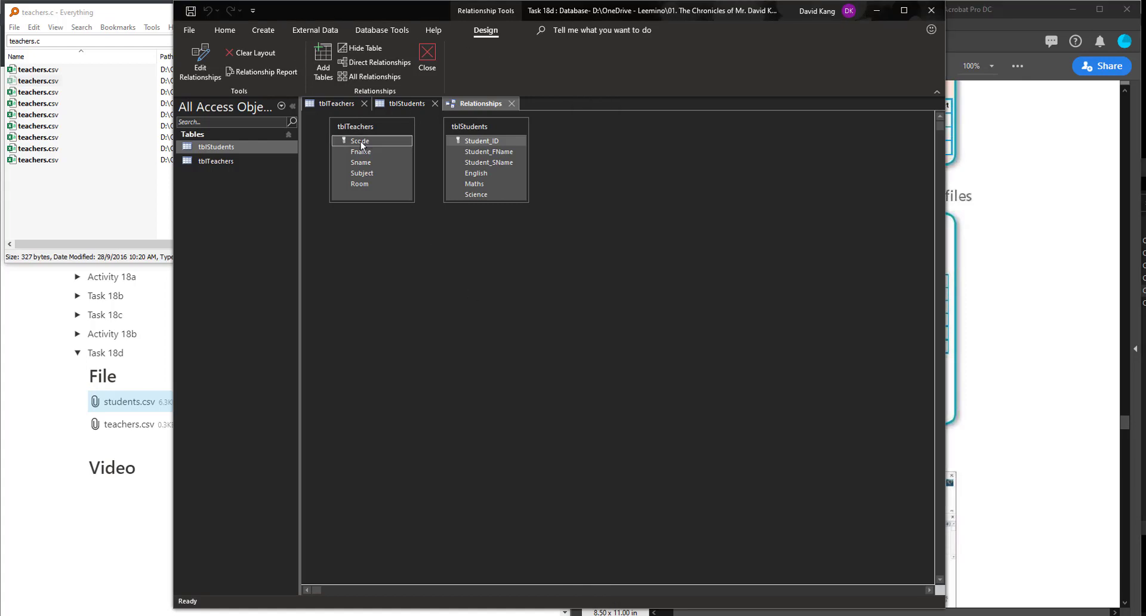
left_click_drag(361, 145, 472, 187)
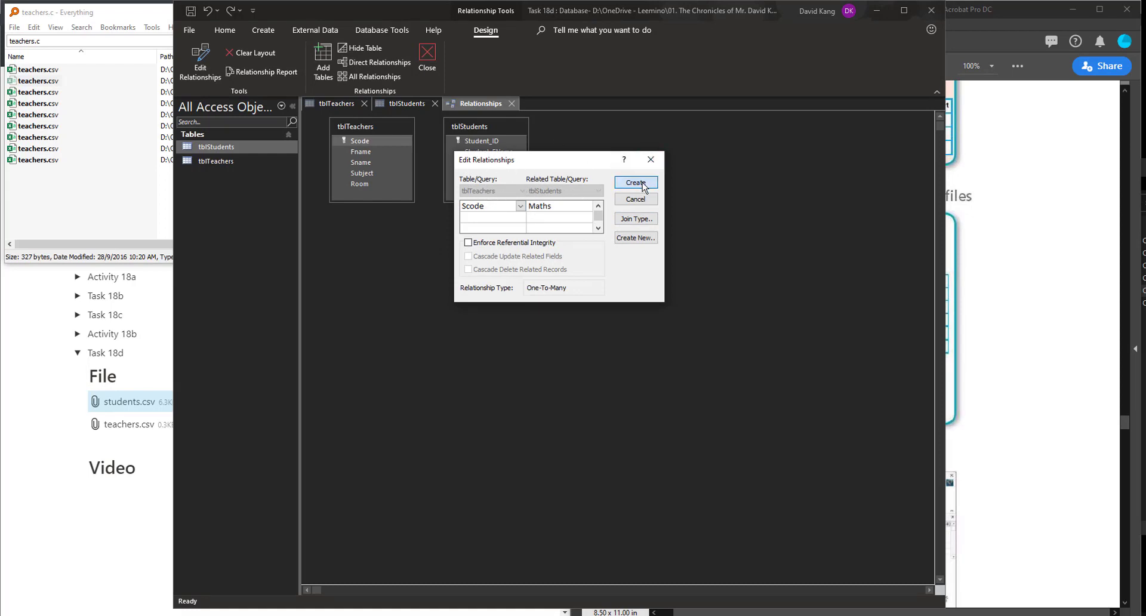
left_click(635, 183)
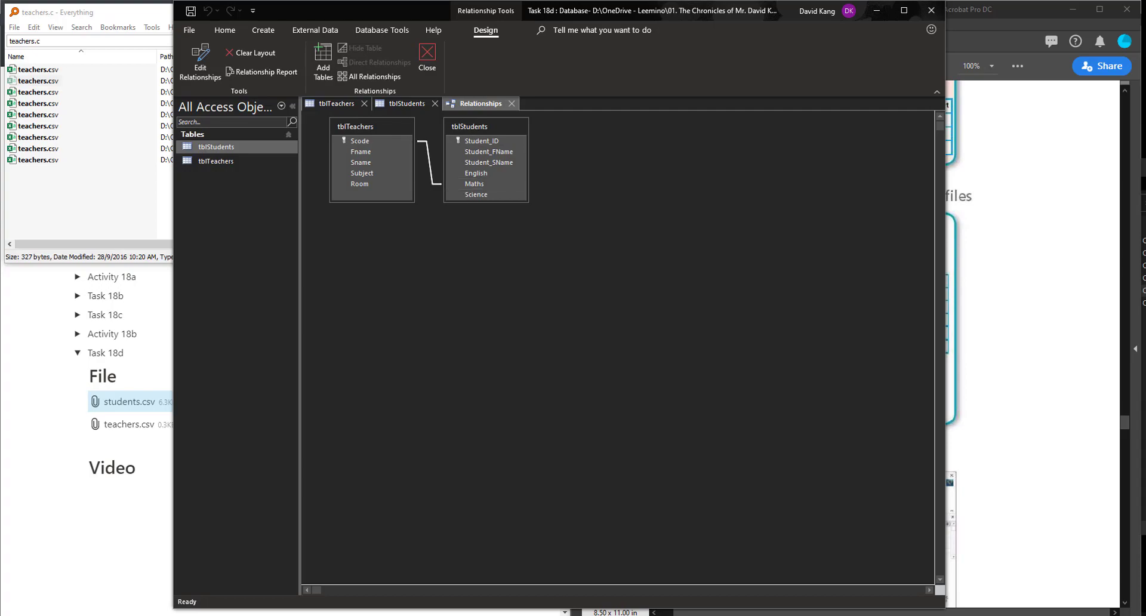
Step: Compare the relationship with the textbook's illustrated steps in Acrobat and read what evidence is required
key("alt+Tab")
scroll(820, 373, "down", 10)
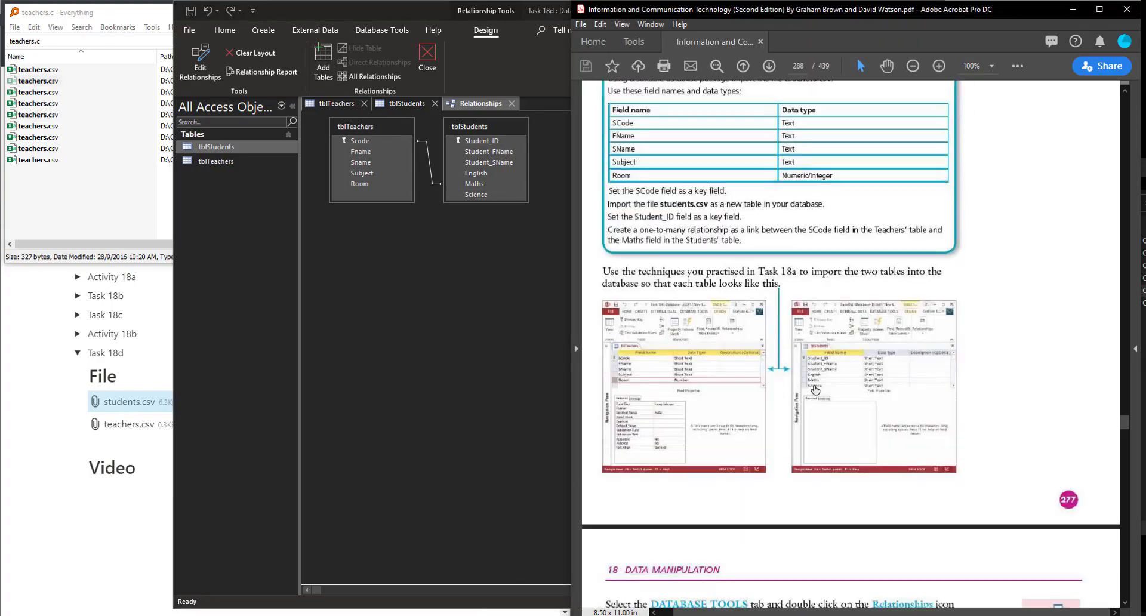
scroll(820, 372, "down", 8)
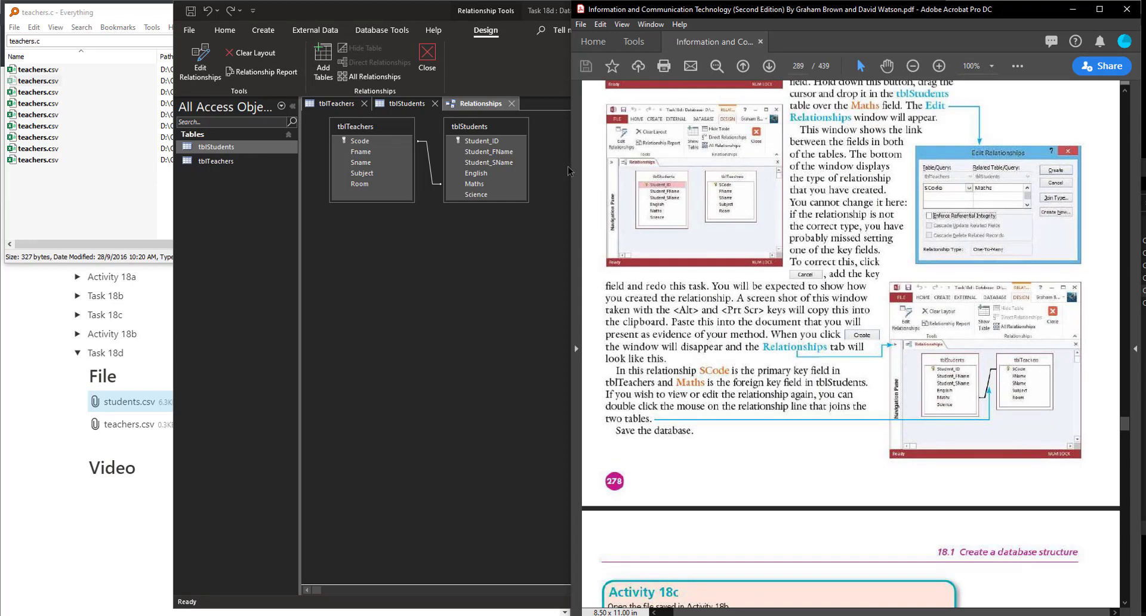
left_click(358, 142)
scroll(951, 375, "down", 2)
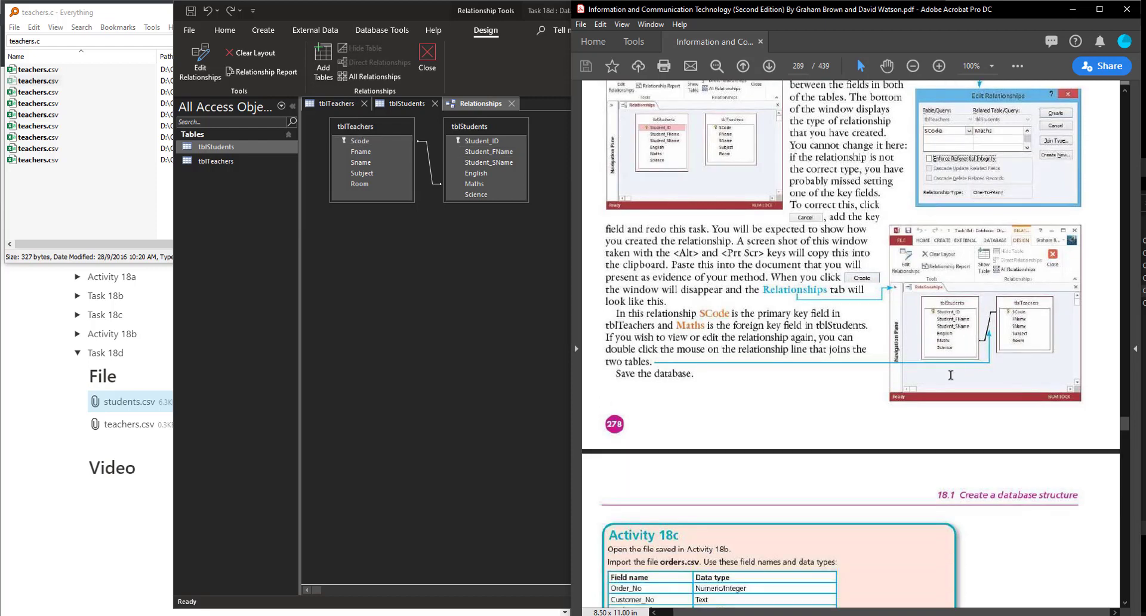
Step: Return to Access and capture a screen snip of the Relationships layout showing the linked tblTeachers and tblStudents
left_click(390, 237)
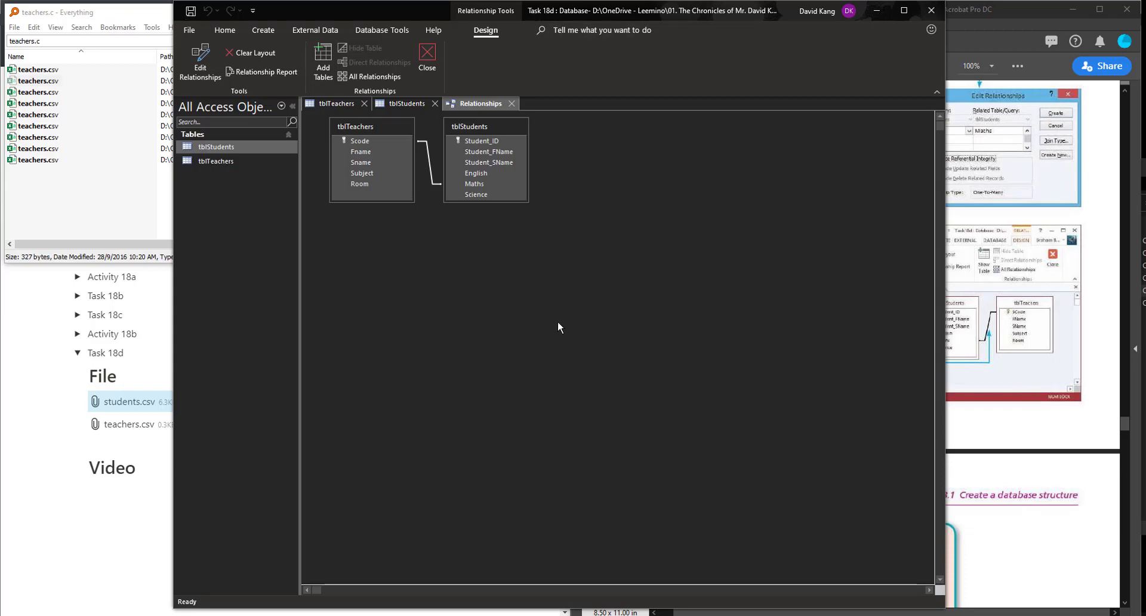
key("super+shift+s")
left_click_drag(573, 75, 297, 261)
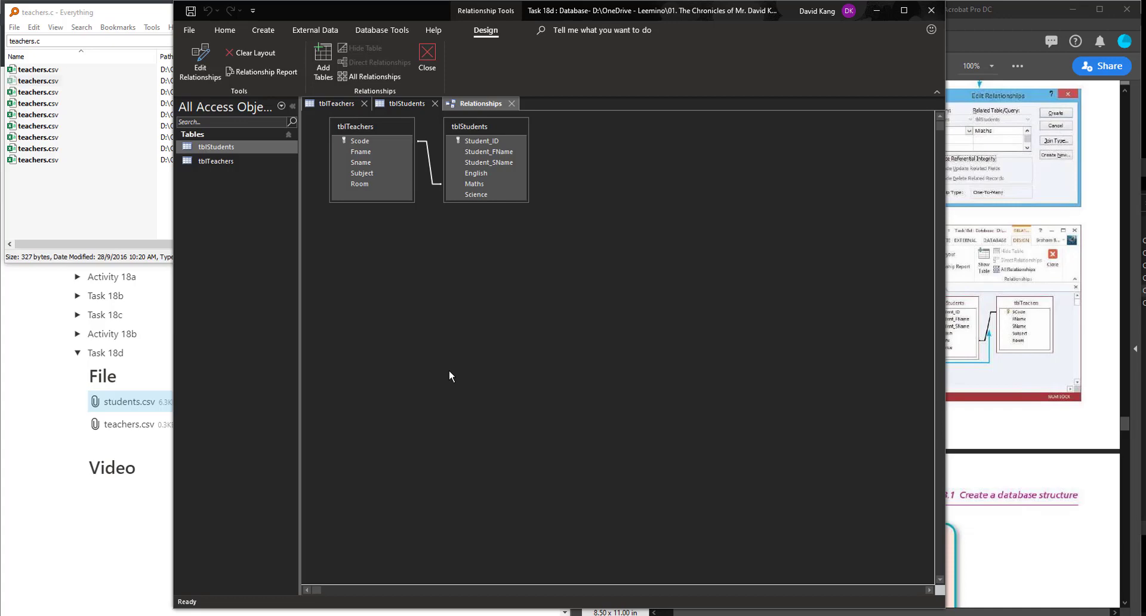
left_click(579, 615)
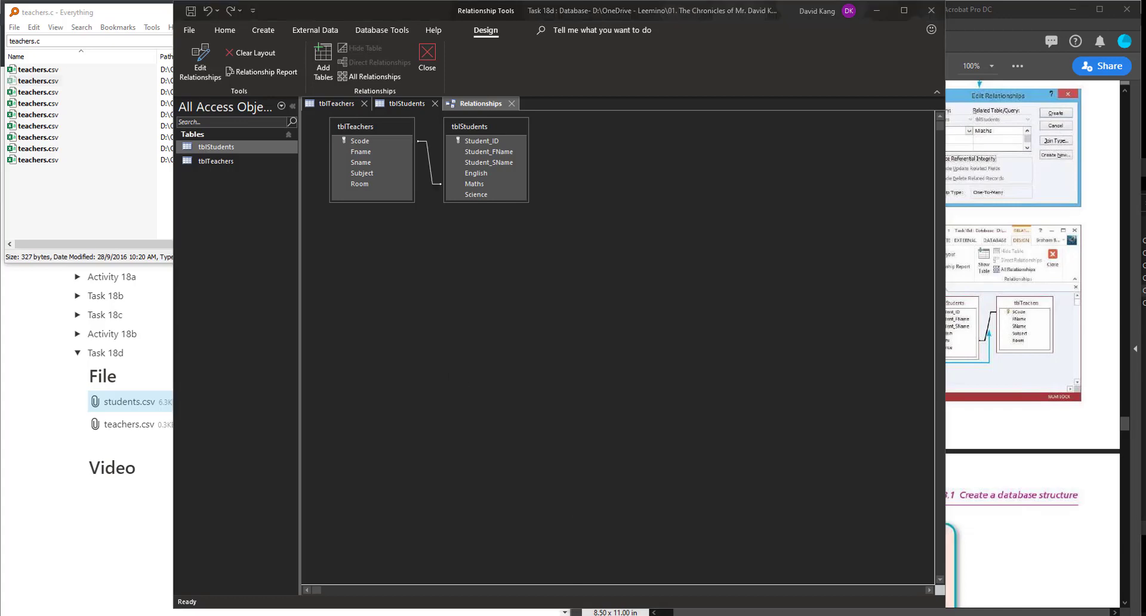